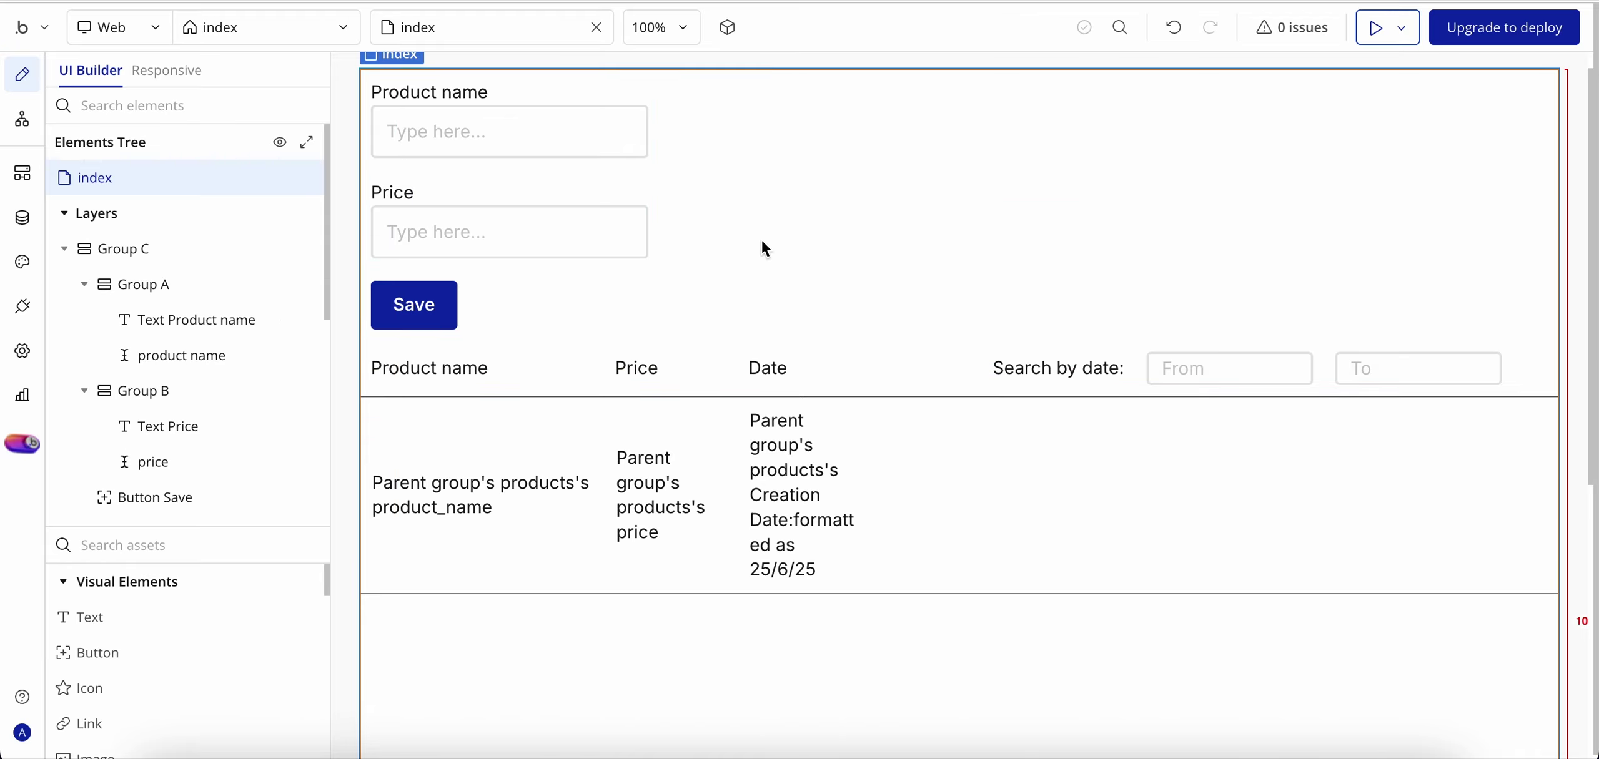
double_click(965, 522)
left_click(650, 684)
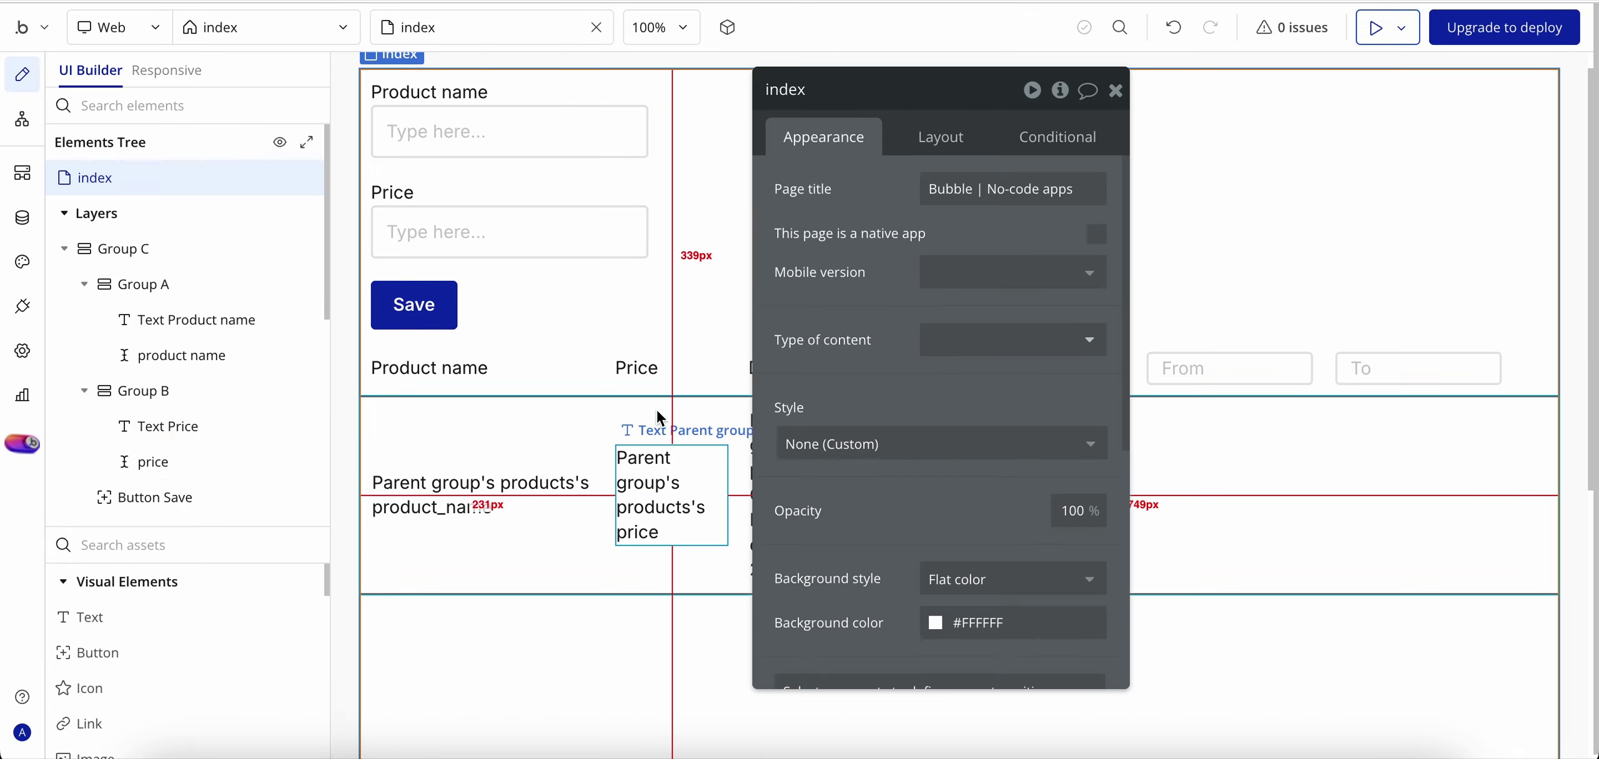
left_click(589, 369)
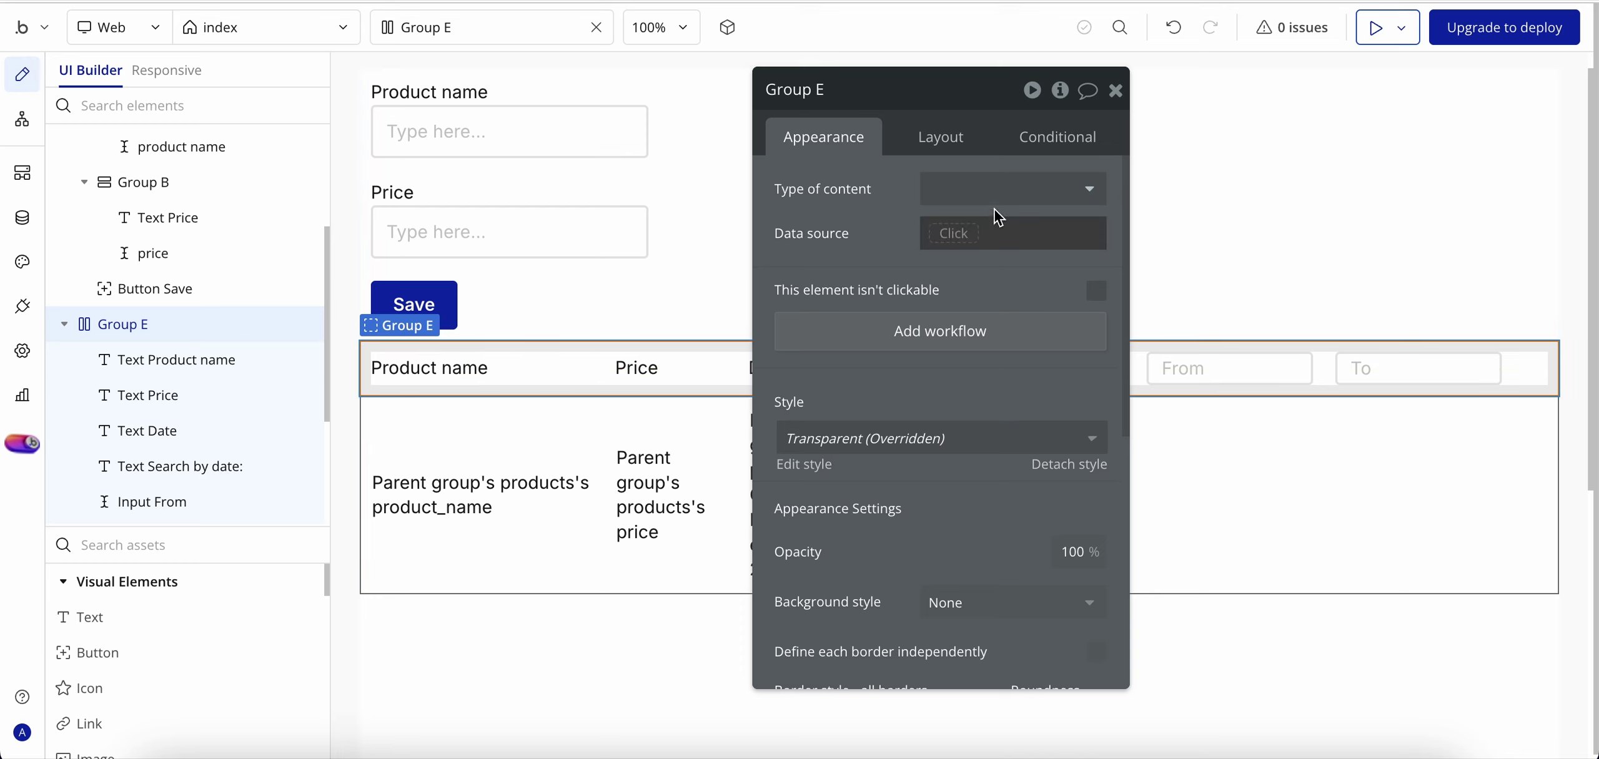
left_click(1115, 90)
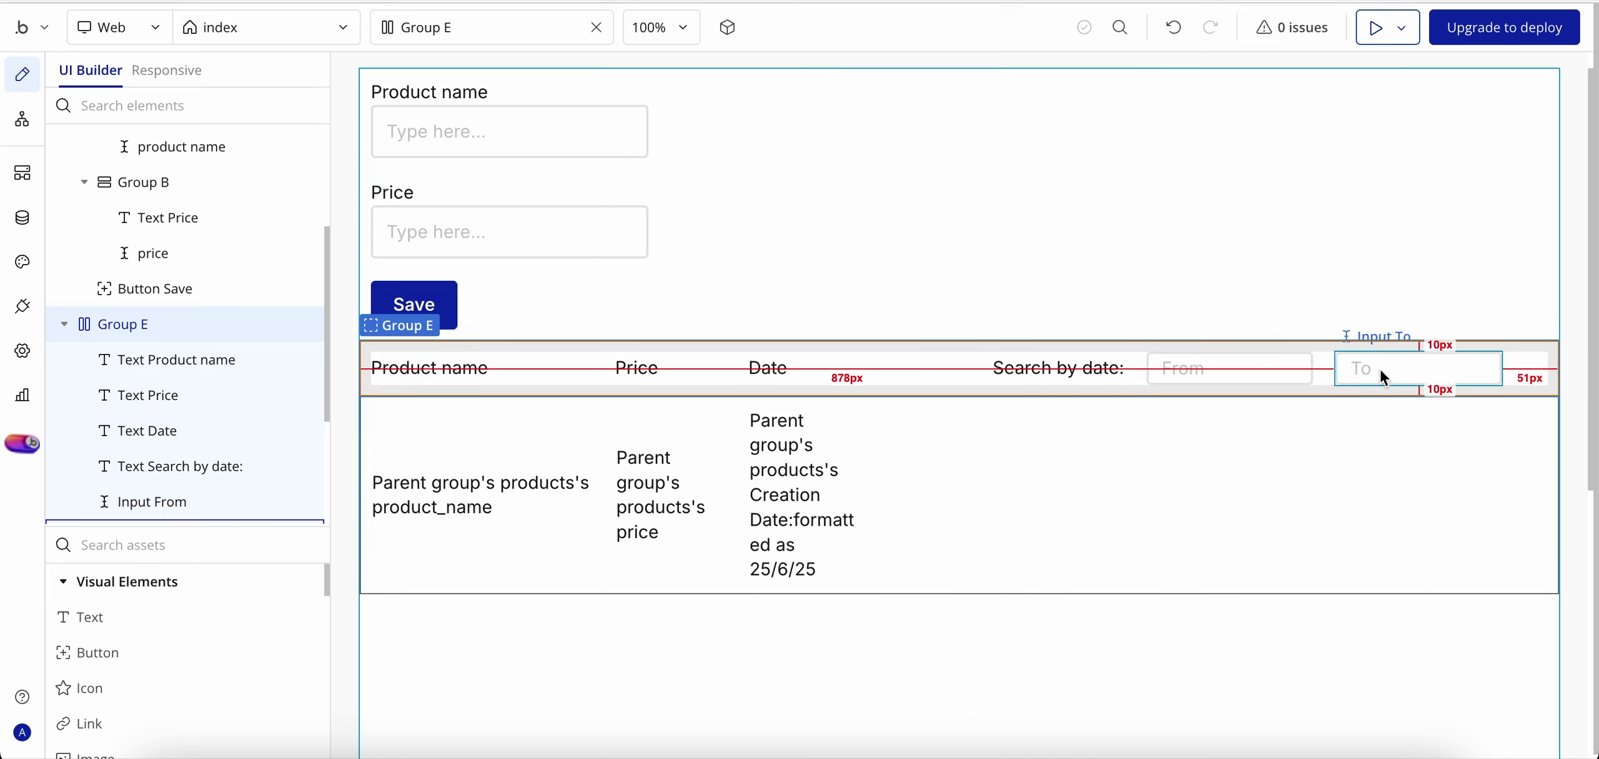
left_click(1066, 236)
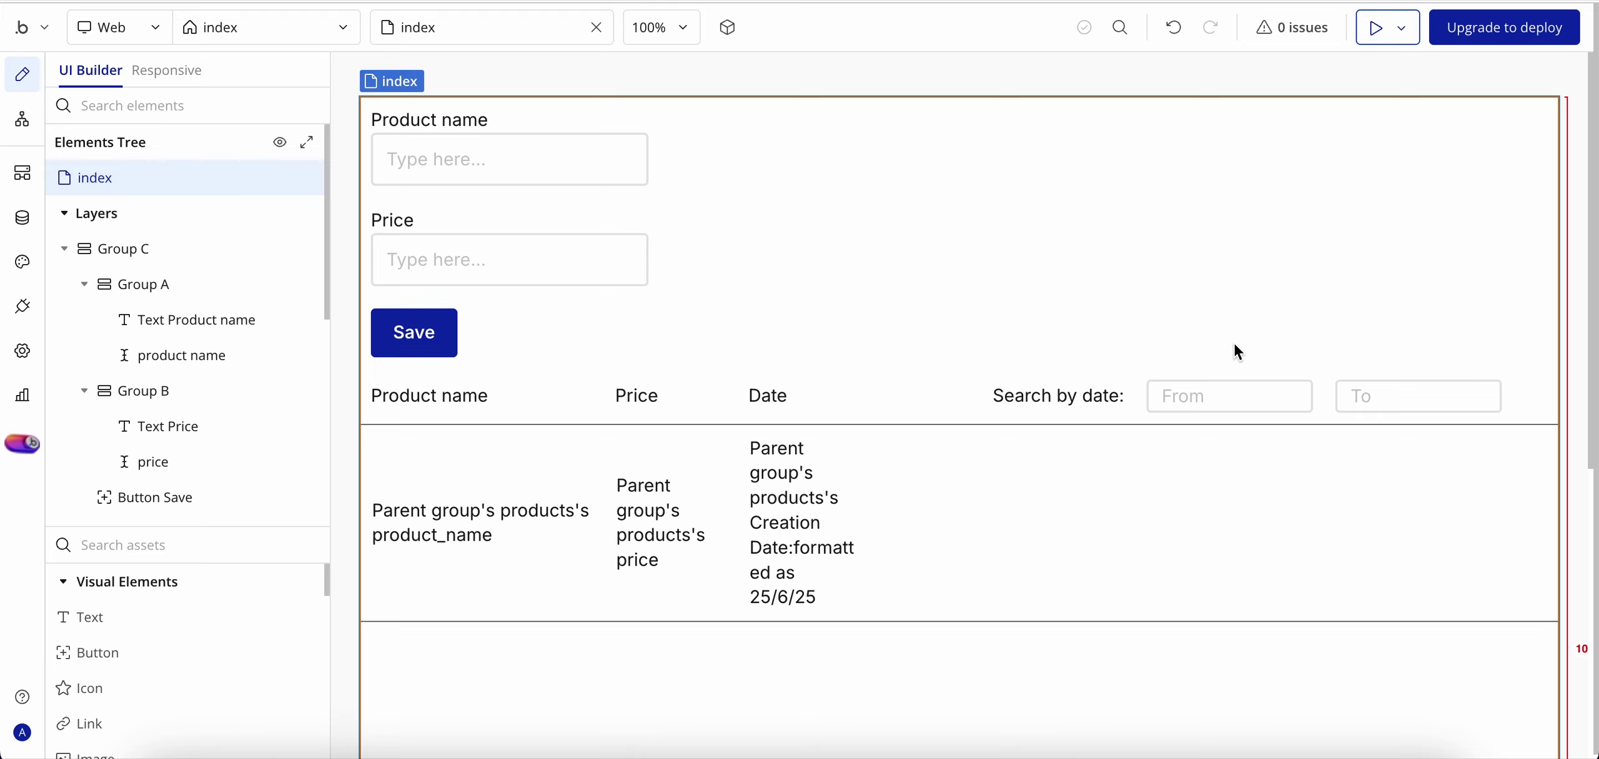
Step: Check the content format options of the From and To search inputs
double_click(1207, 400)
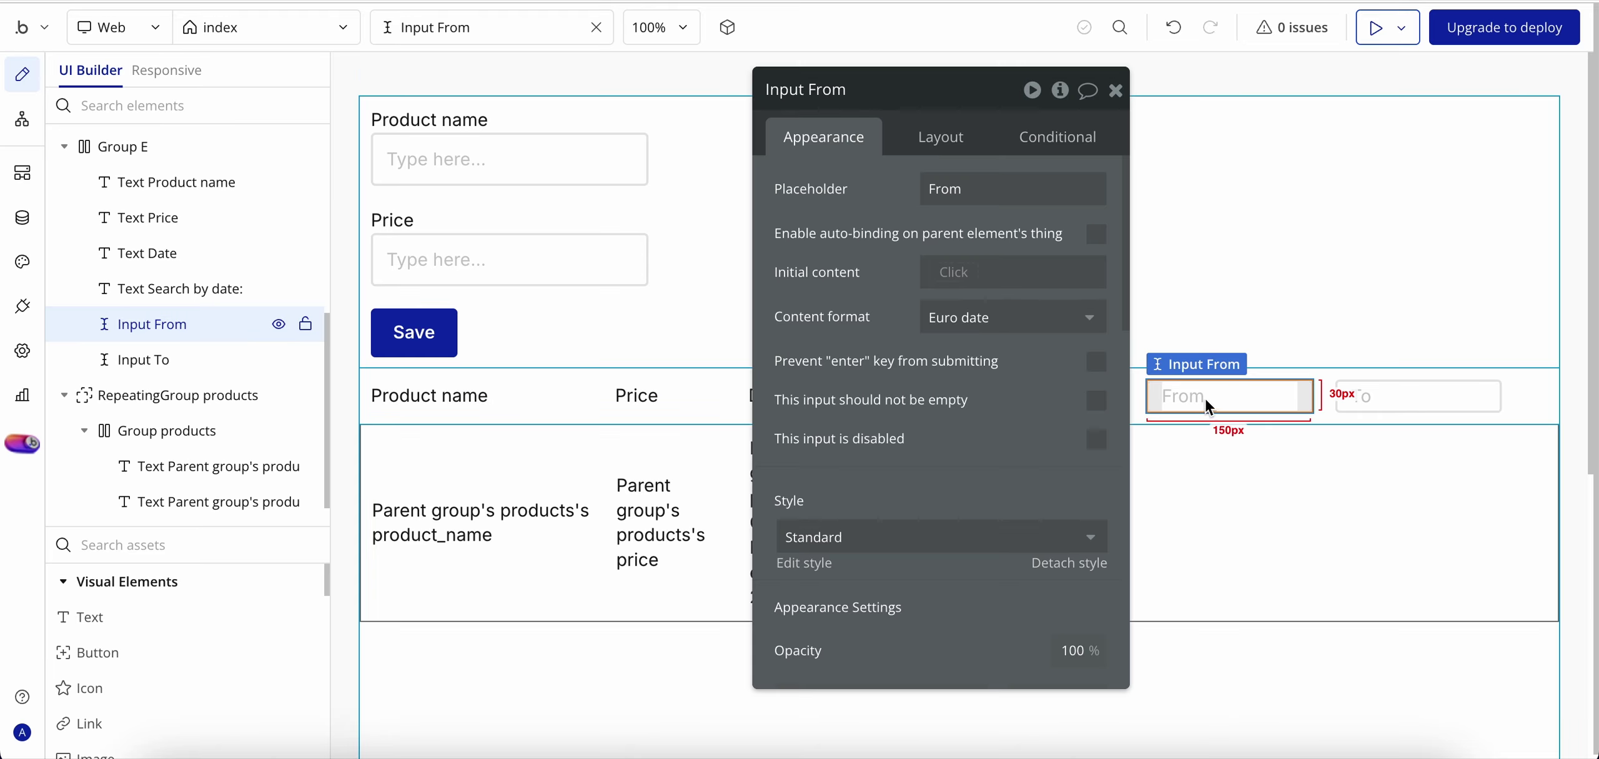
left_click(997, 329)
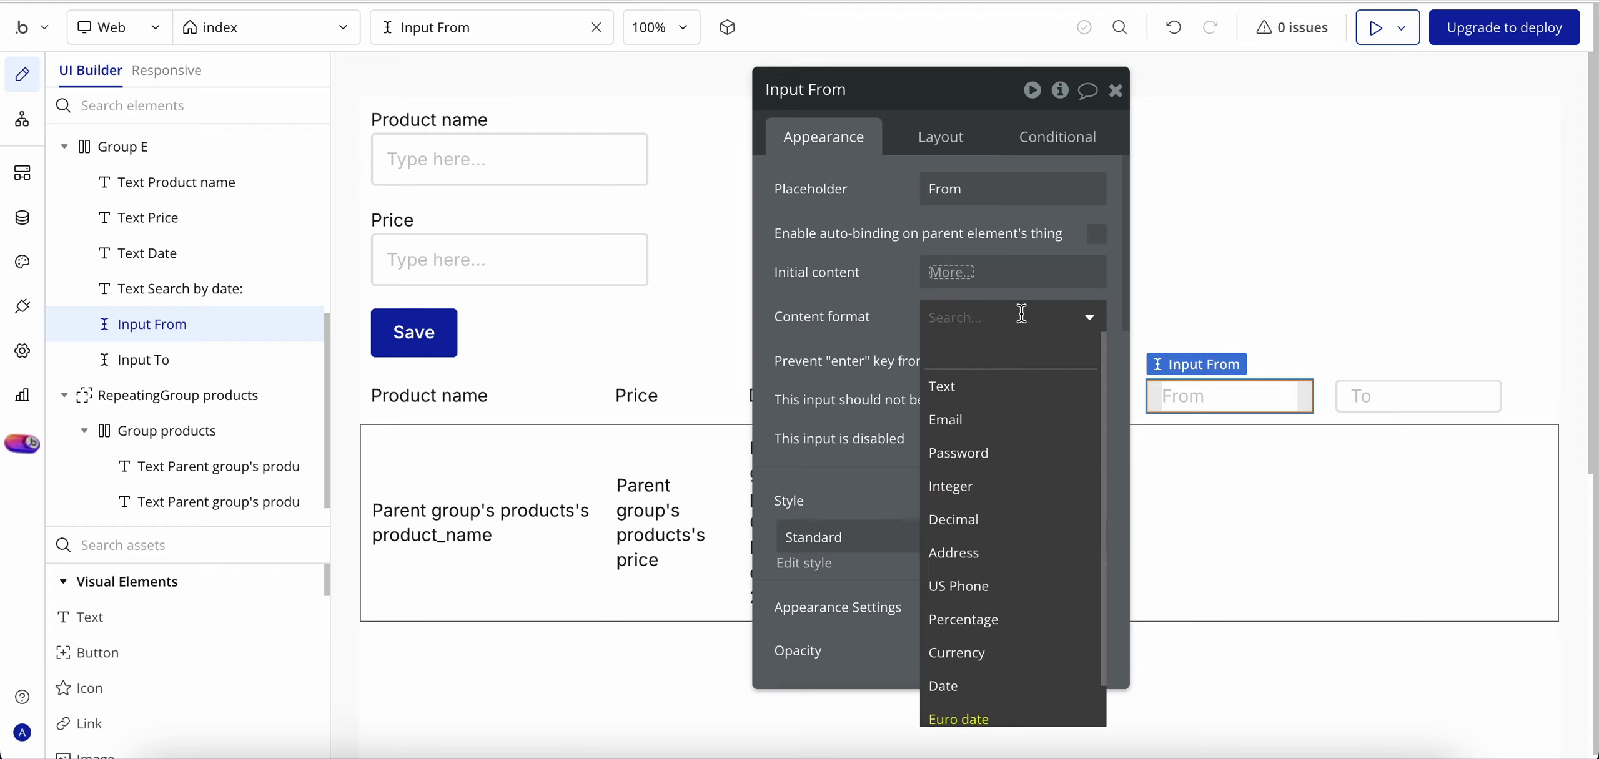
key("Escape")
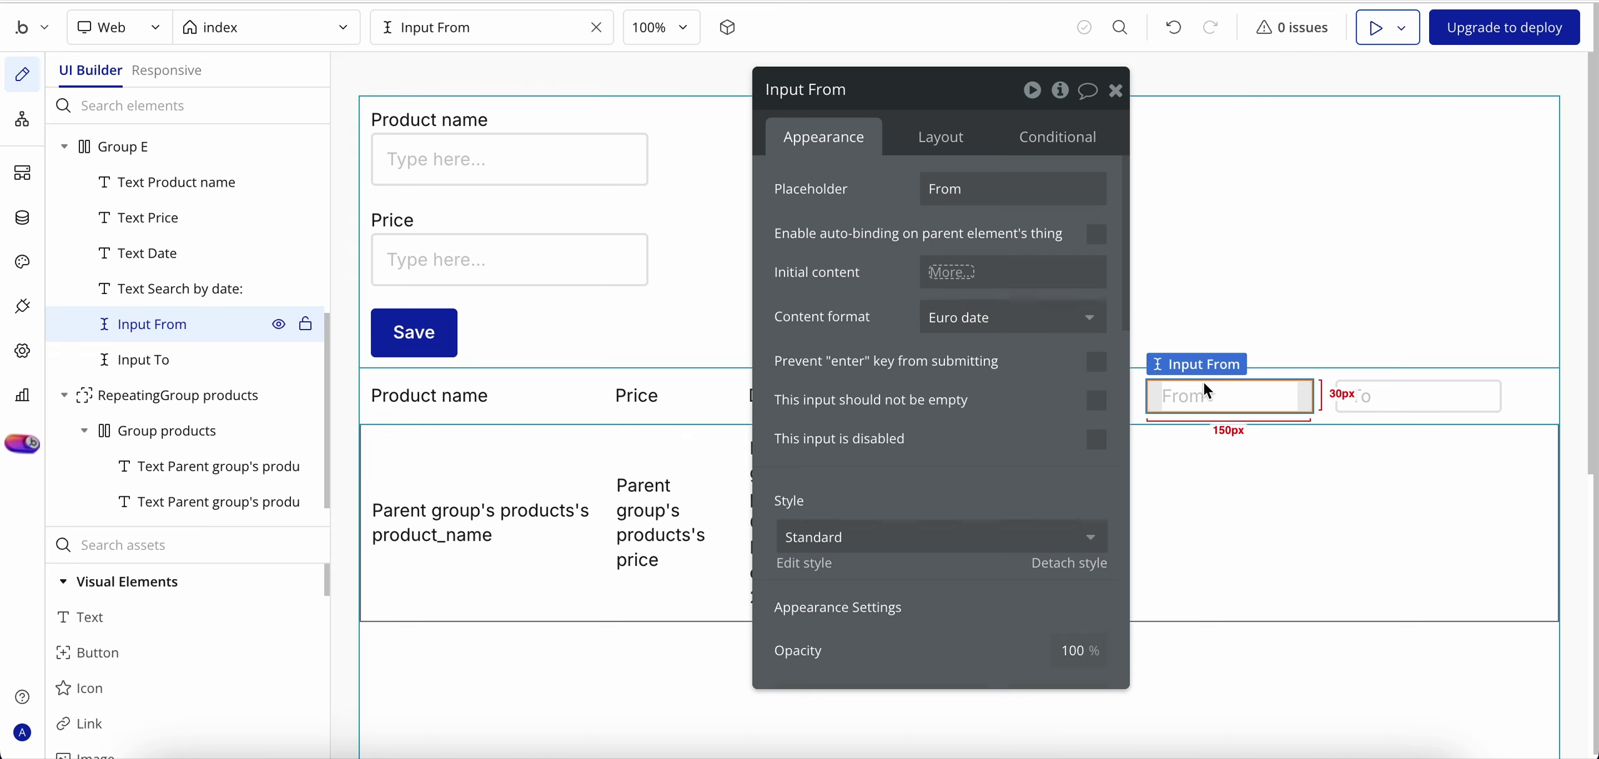
left_click(1381, 390)
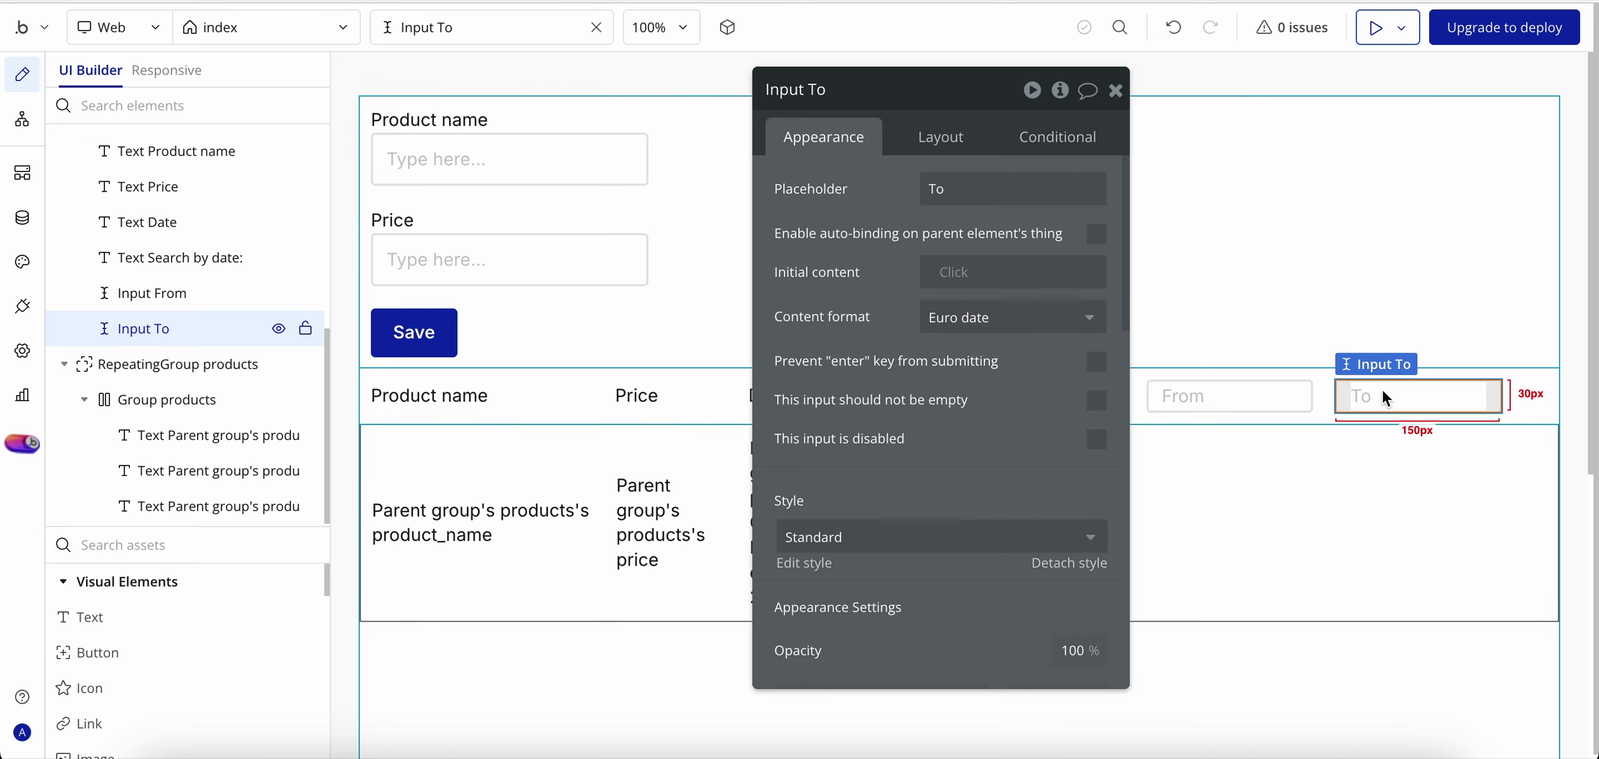
left_click(1118, 94)
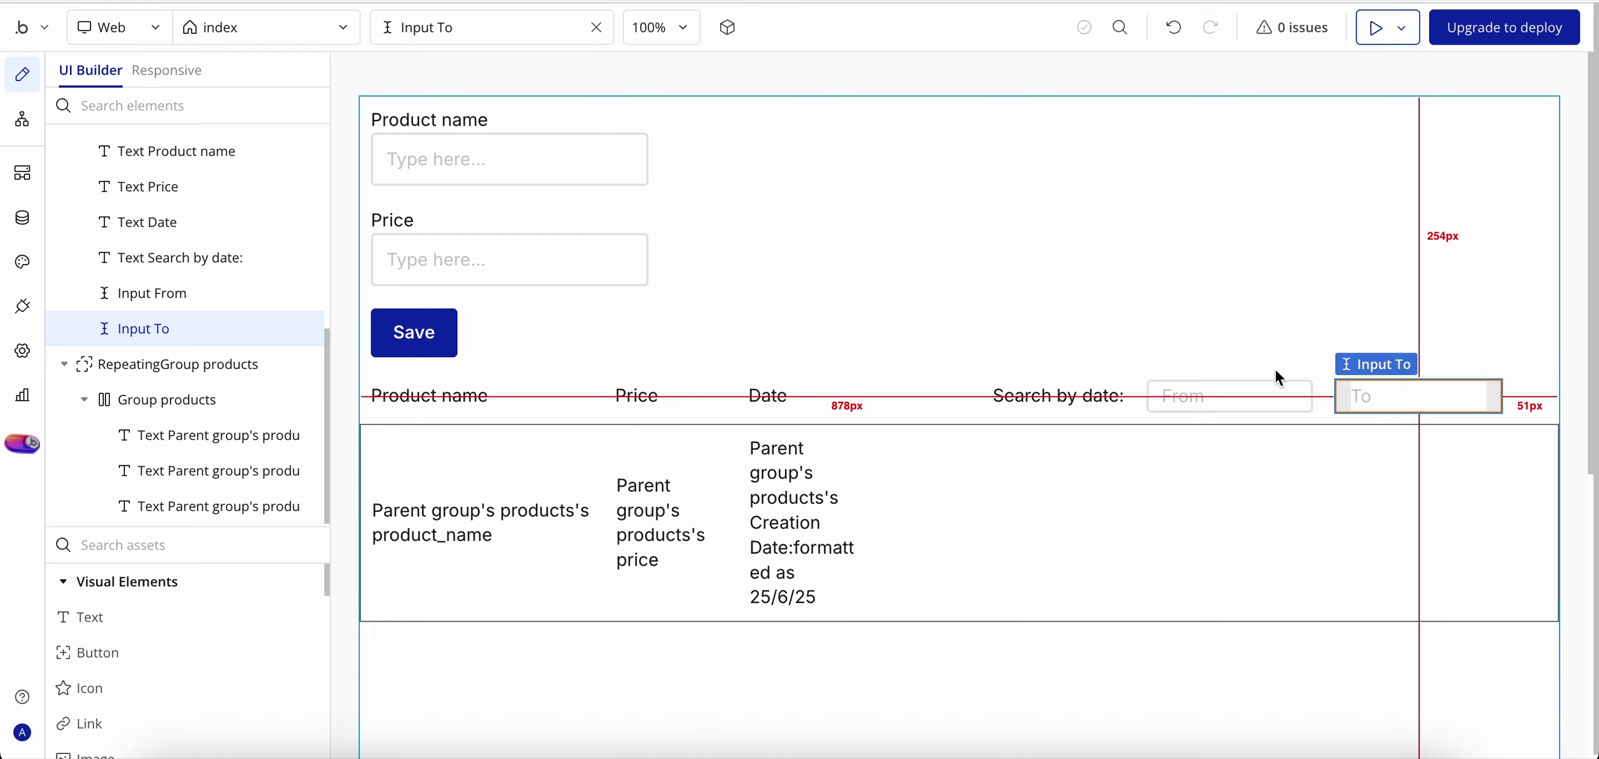
Step: Add two new search constraints to the data source of the products repeating group
double_click(952, 475)
scroll(951, 403, "down", 5)
scroll(952, 363, "up", 3)
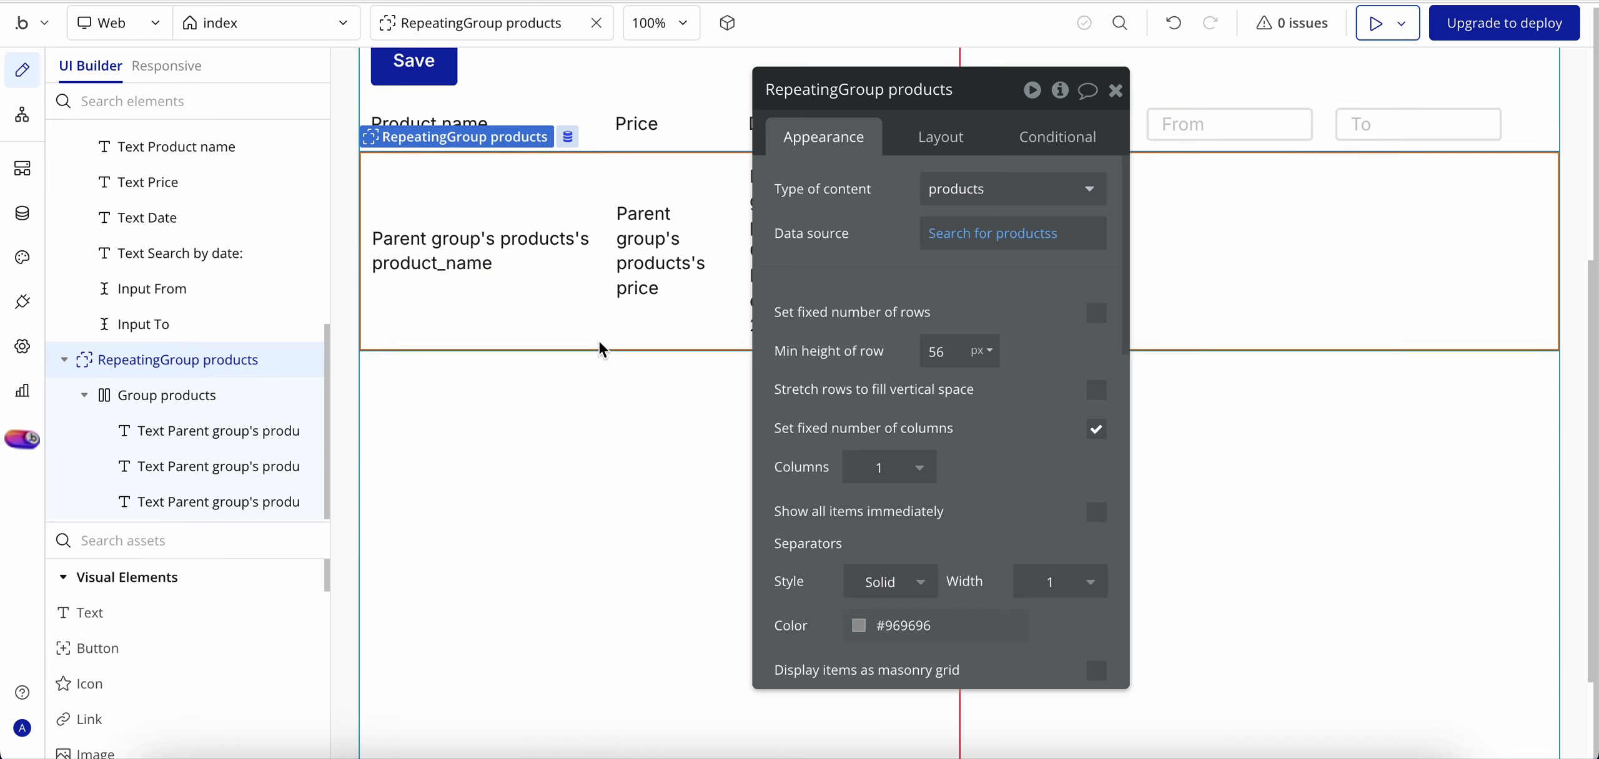
left_click(971, 240)
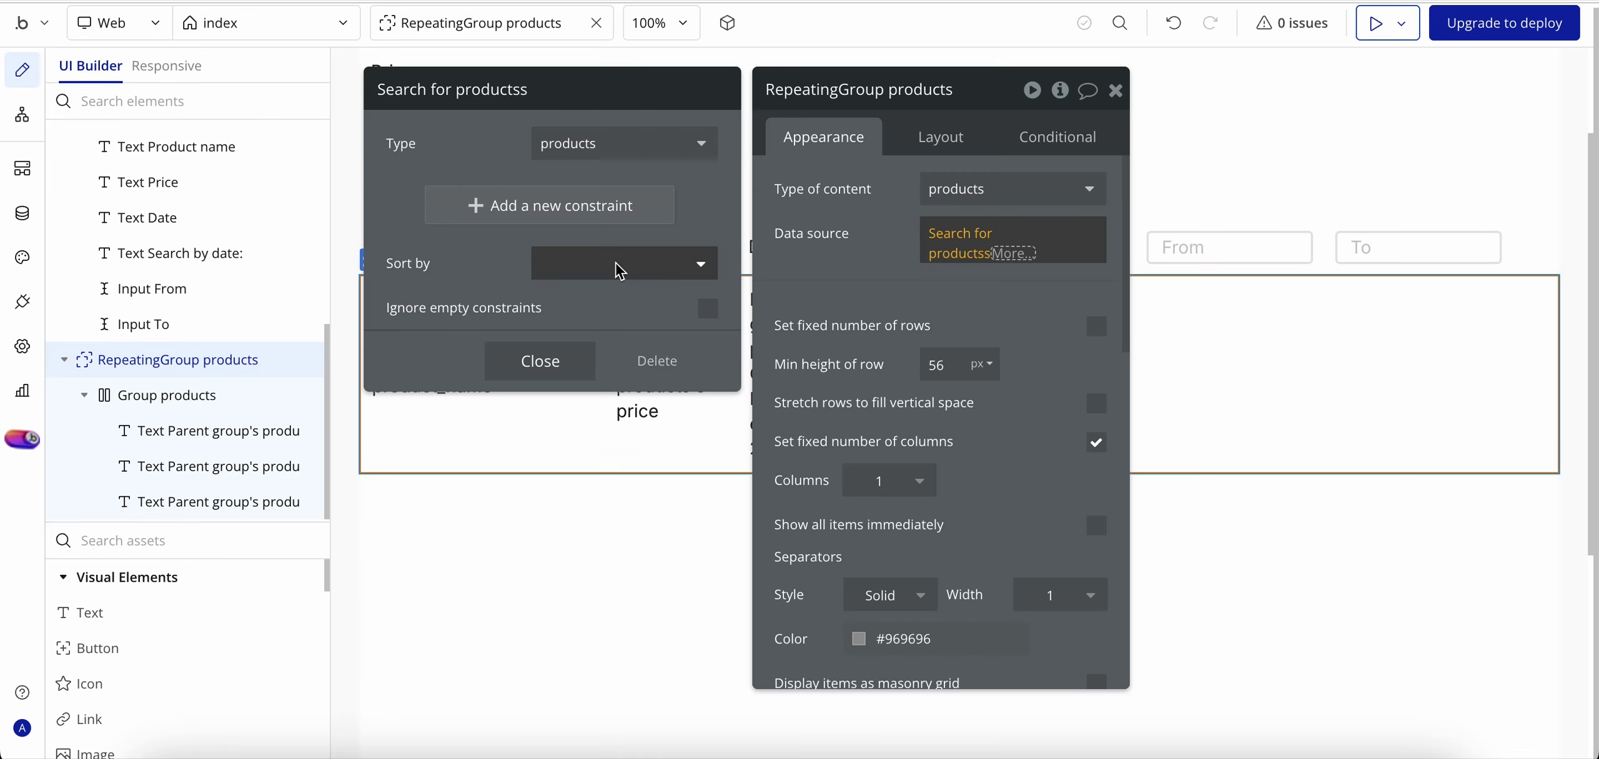
left_click(478, 206)
left_click(505, 253)
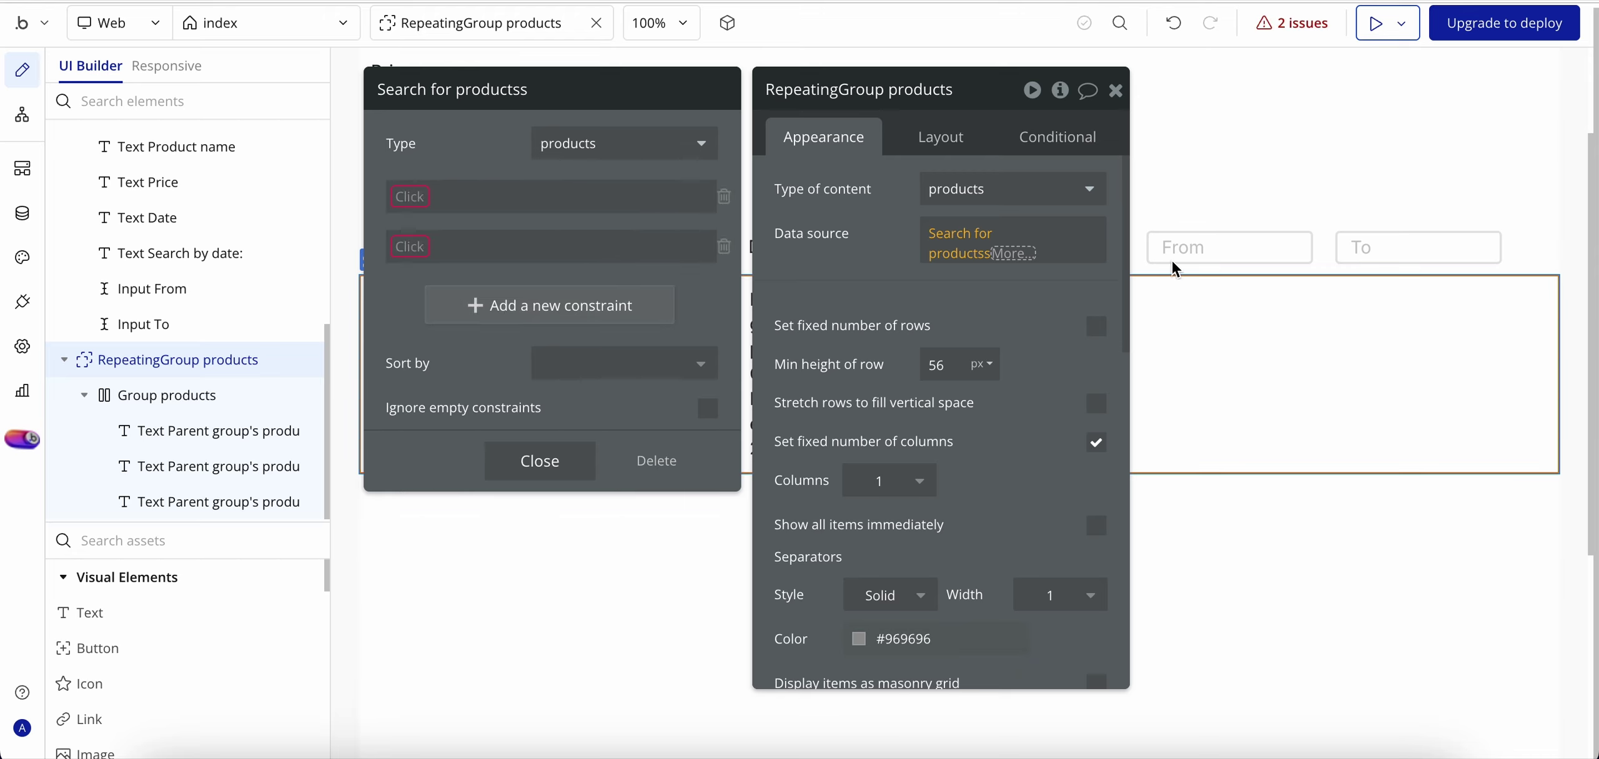
Step: Set the first search constraint to Created Date ≥ Input From's value
left_click(412, 198)
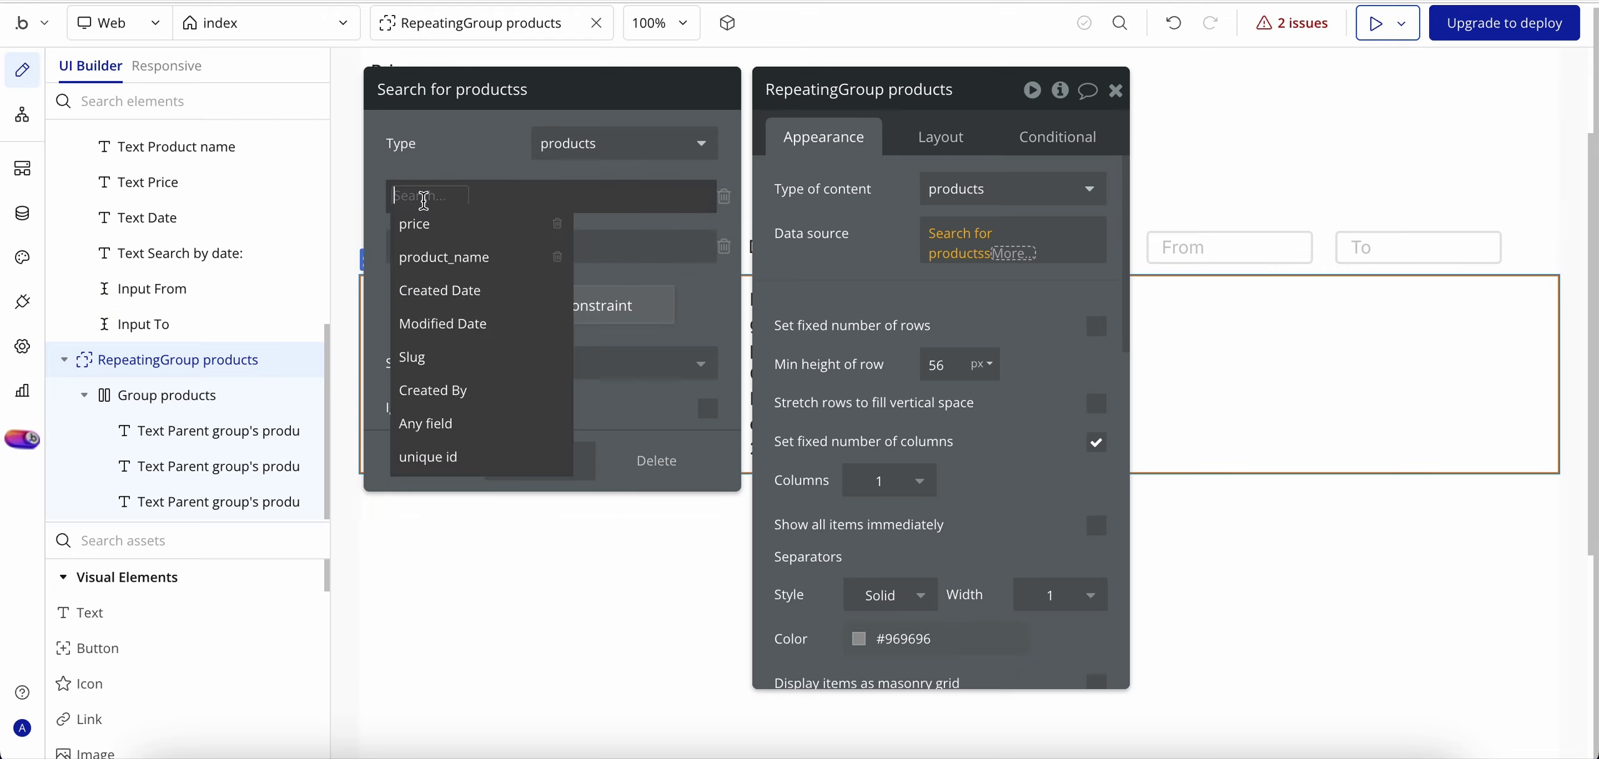
left_click(439, 298)
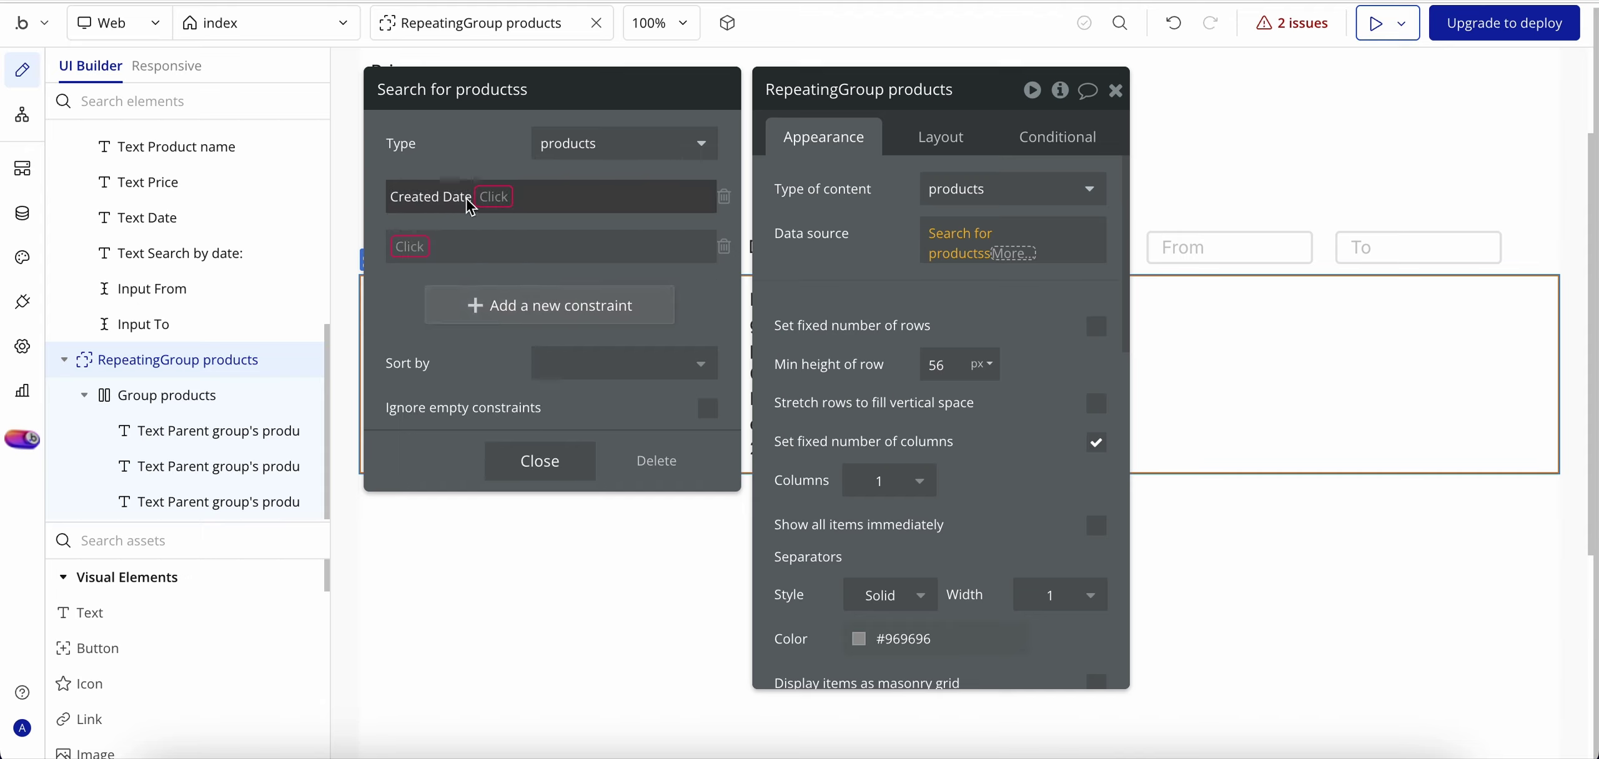
left_click(502, 203)
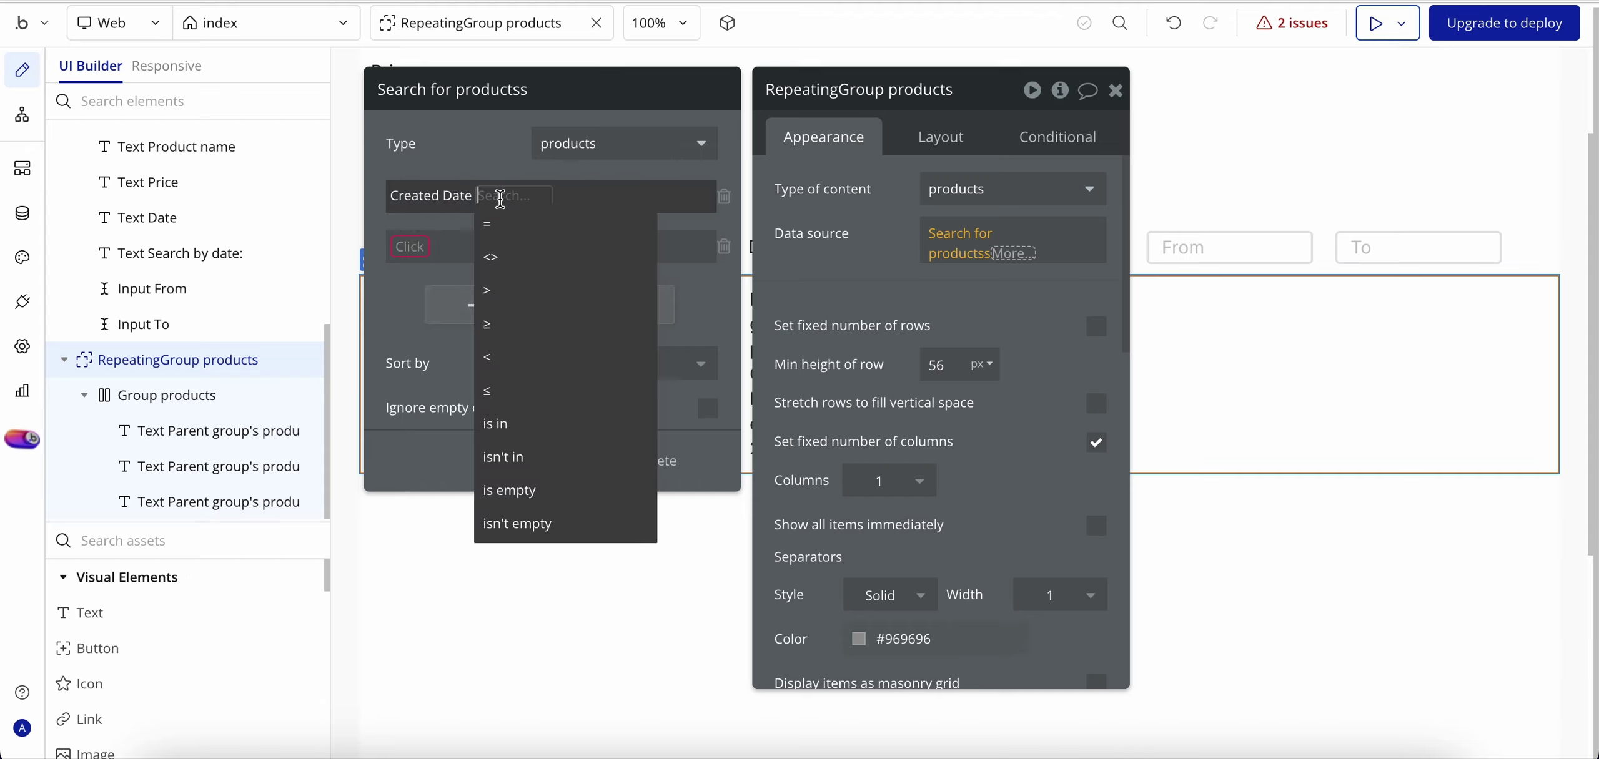
left_click(510, 331)
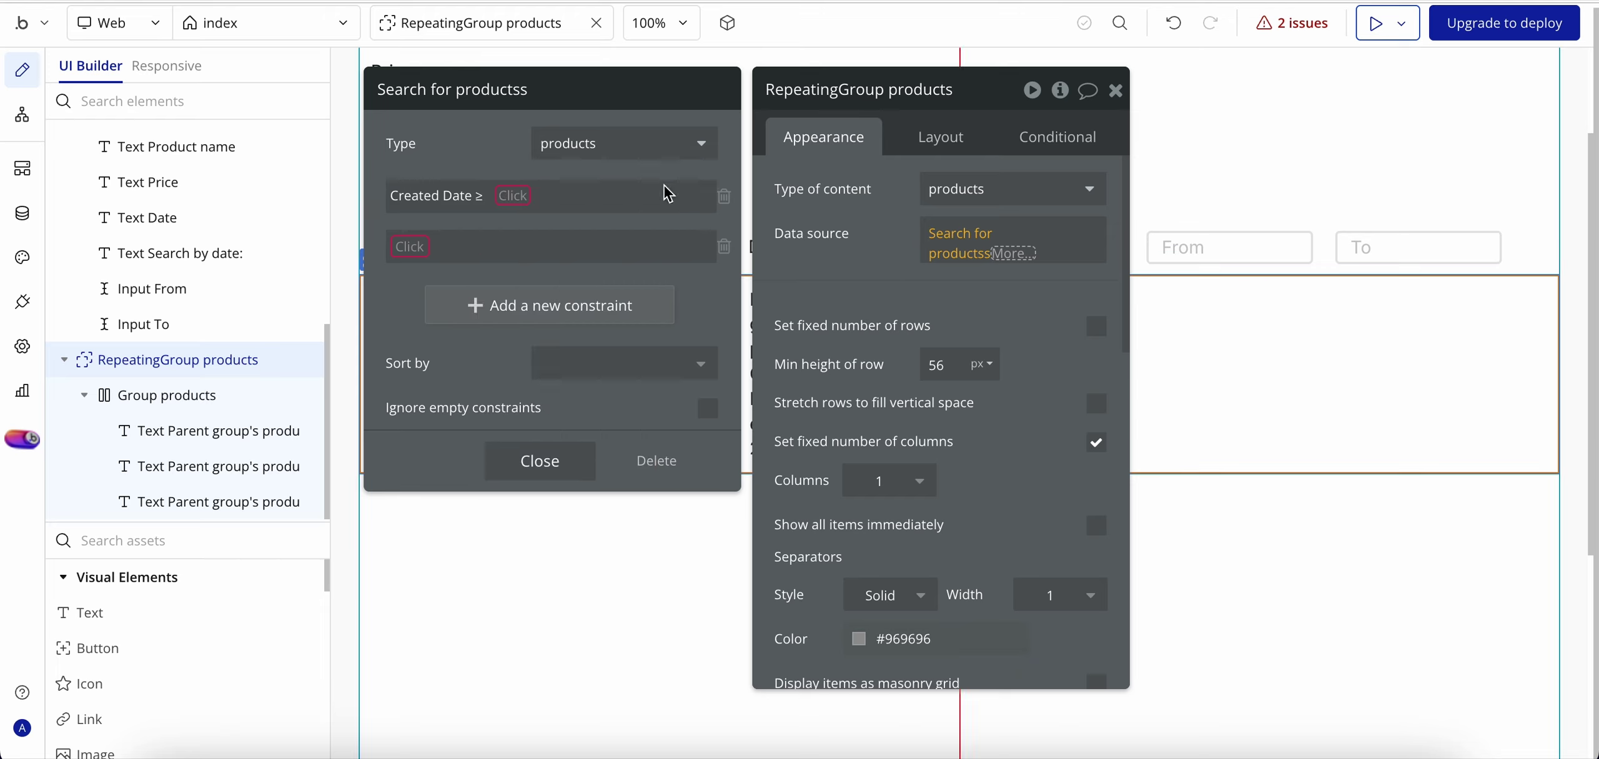
left_click(514, 196)
type("from")
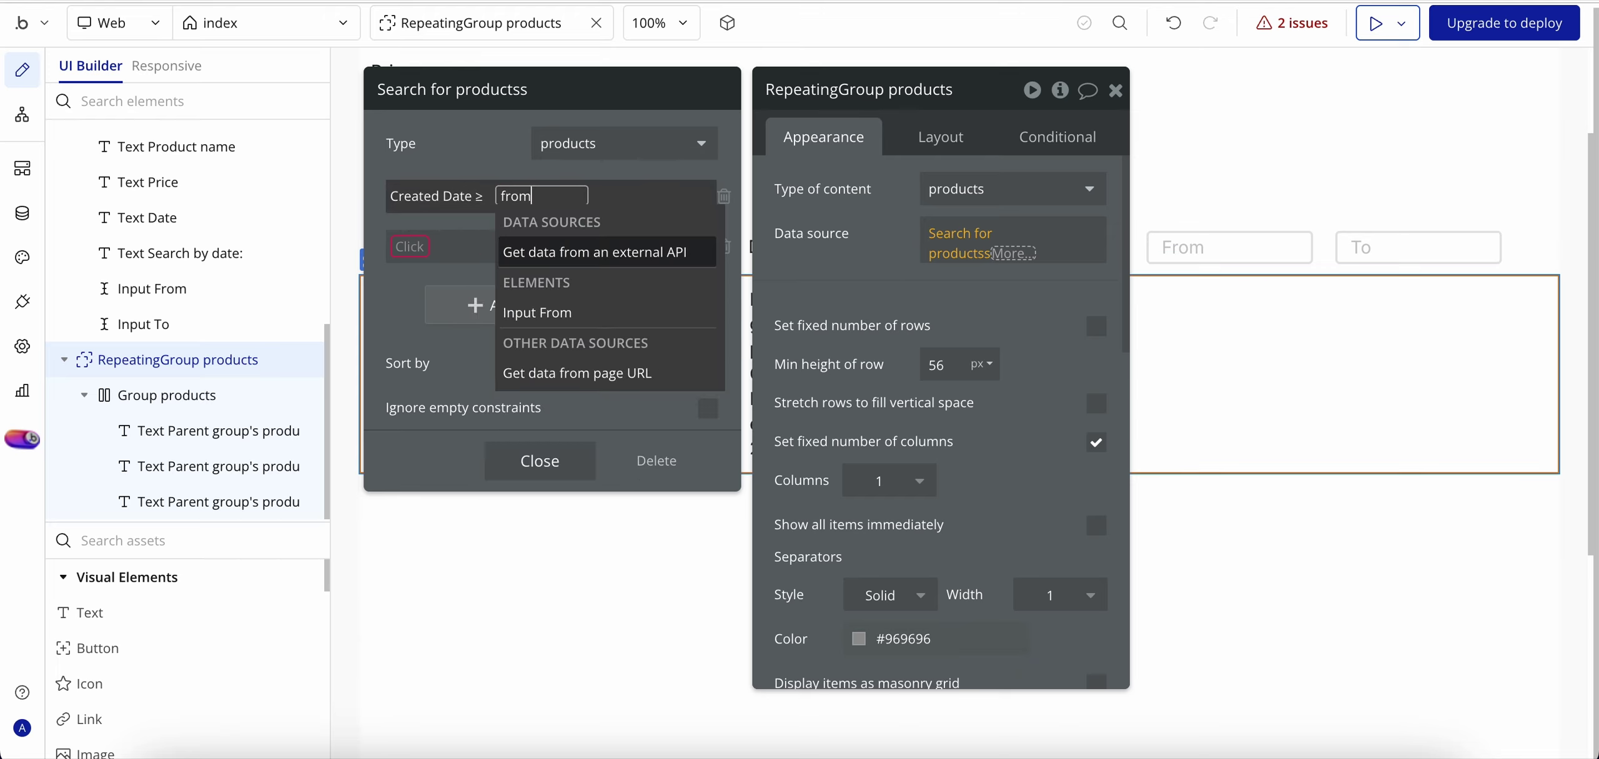
left_click(628, 312)
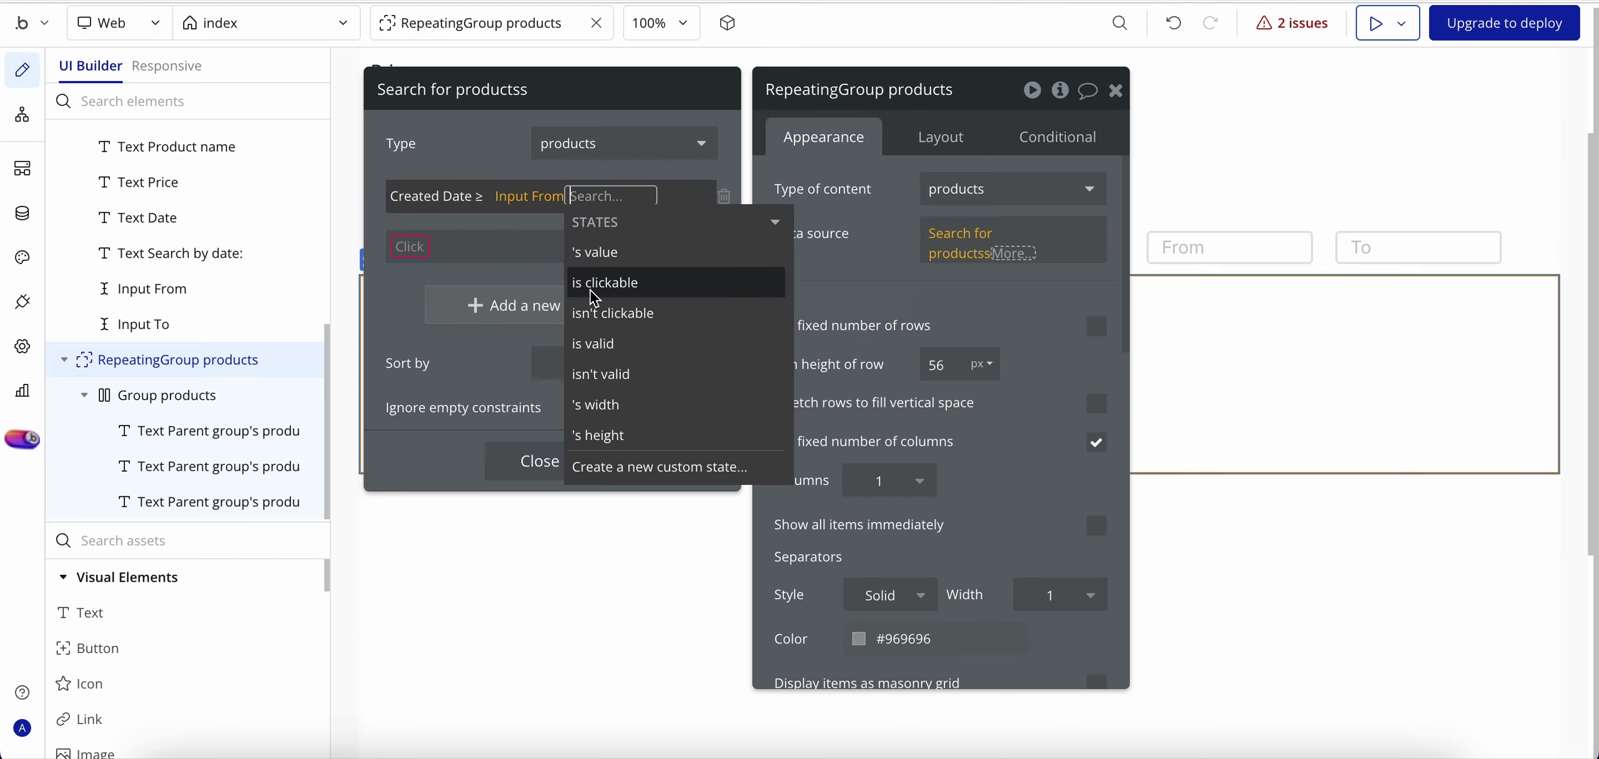
left_click(628, 253)
left_click(599, 167)
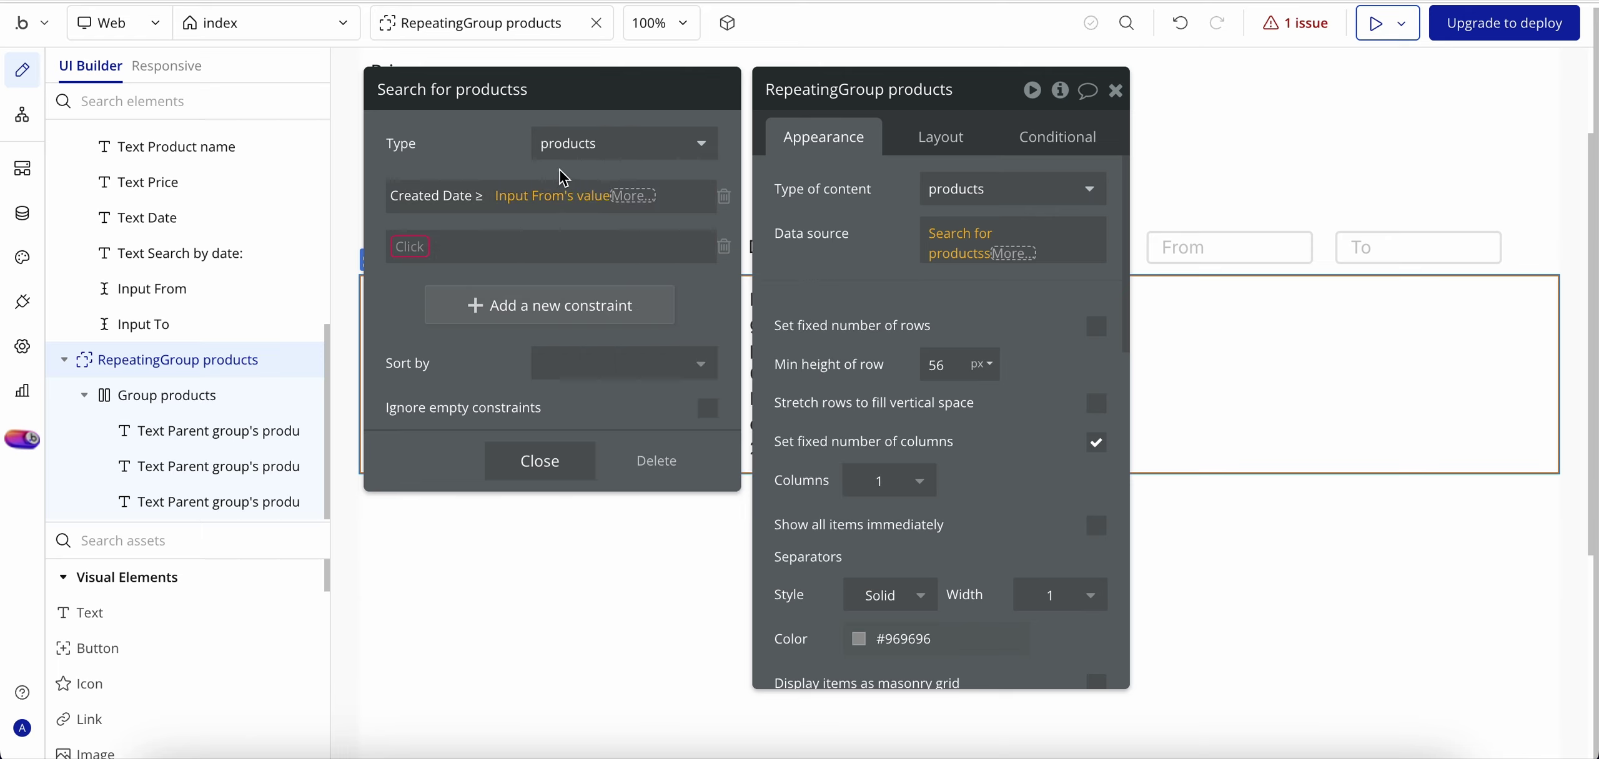
Step: Set the second search constraint to Created Date ≤ Input To's value
left_click(409, 247)
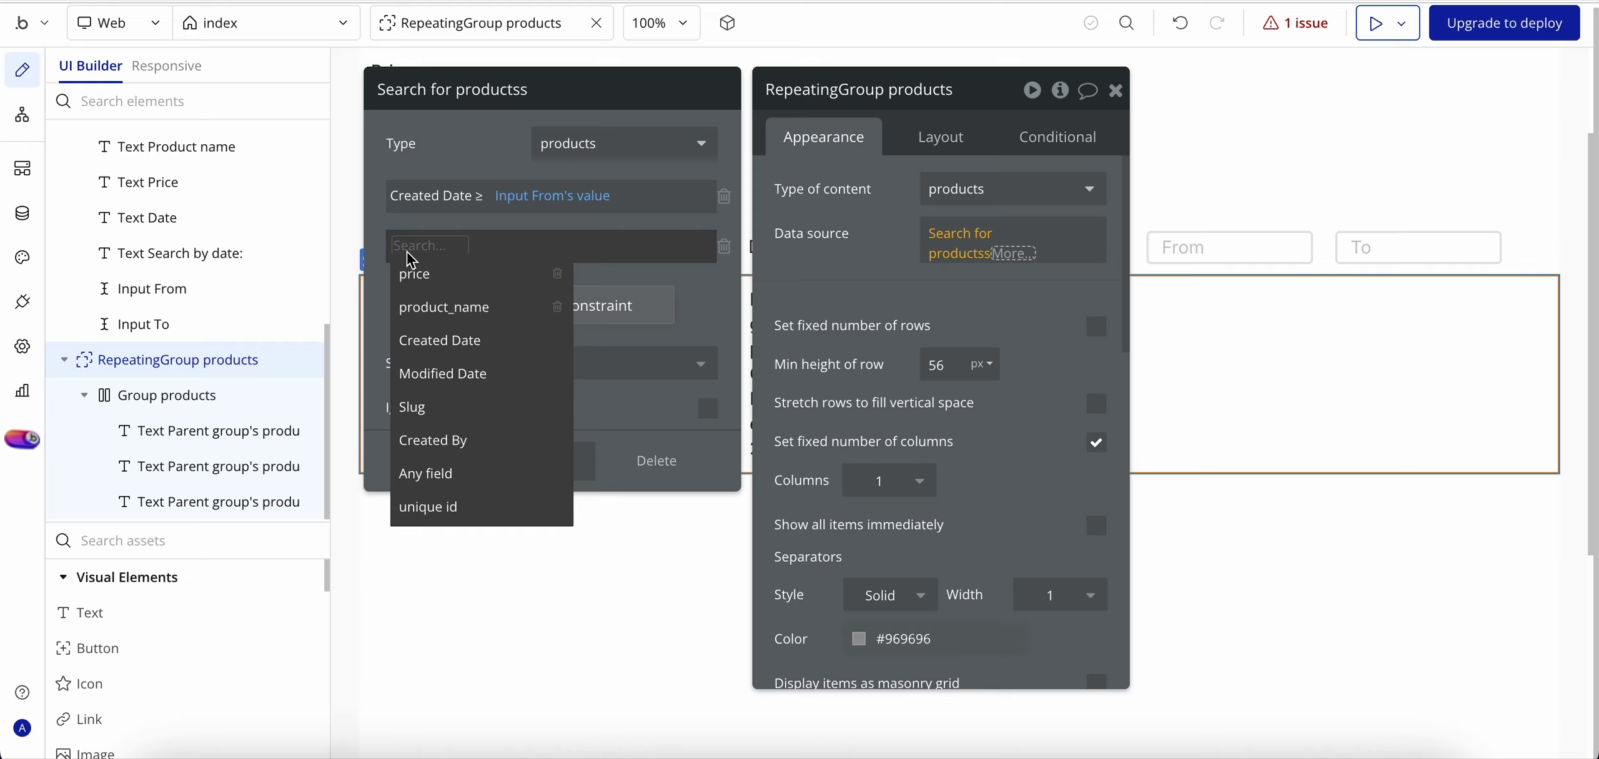
left_click(437, 341)
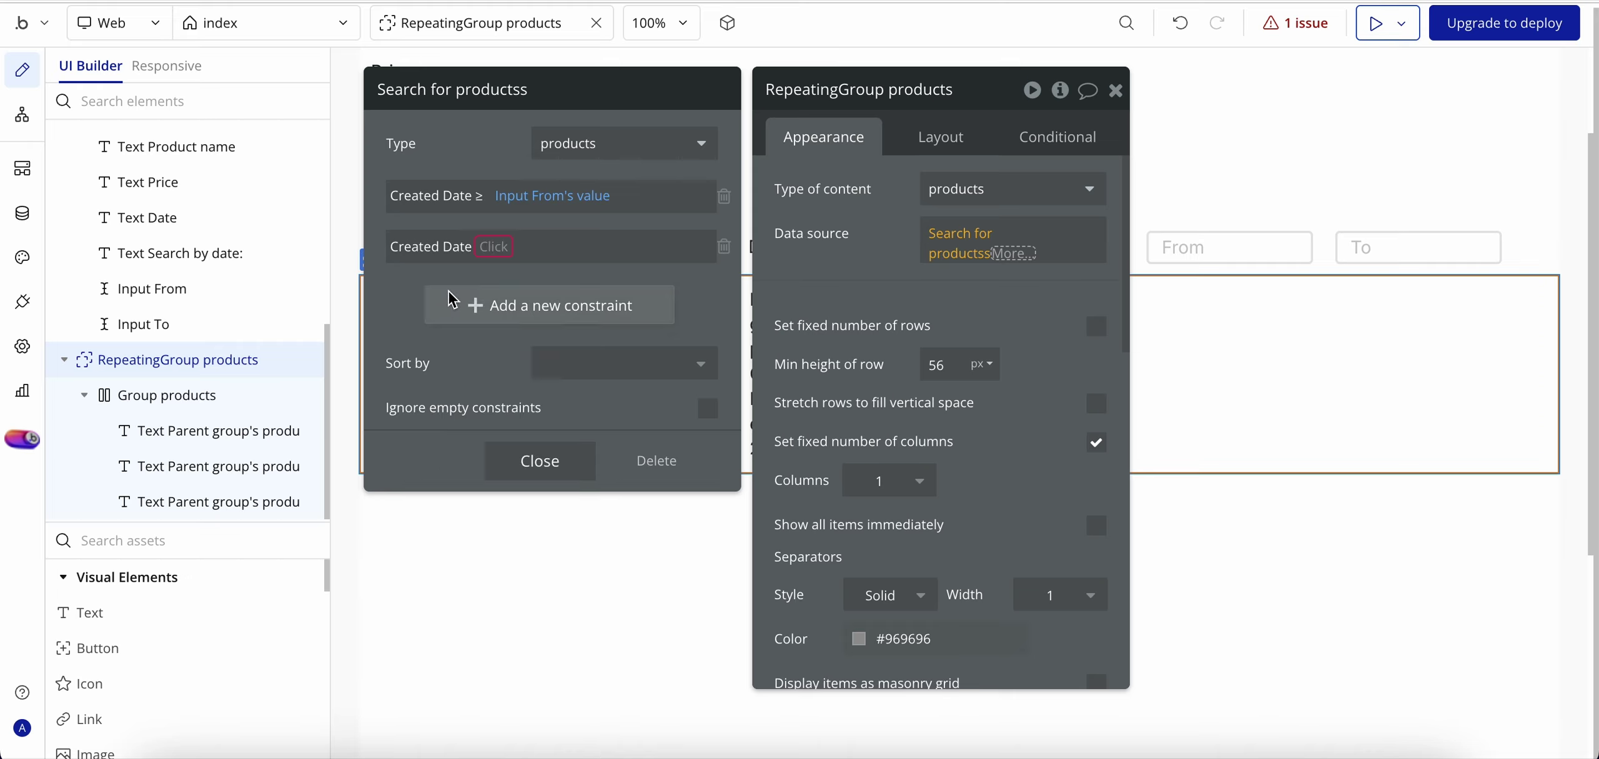
left_click(494, 247)
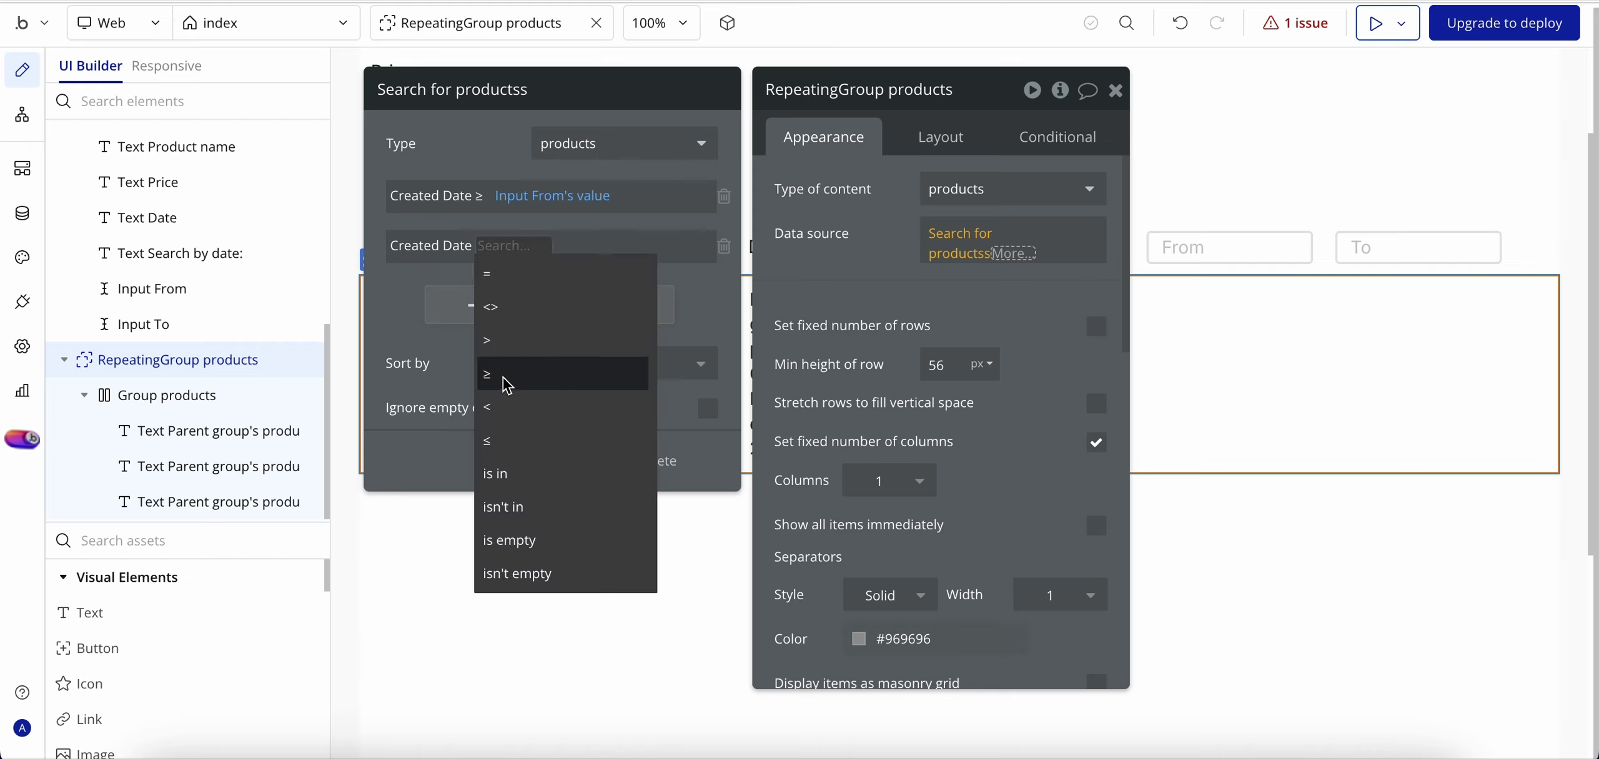
left_click(506, 444)
type("to")
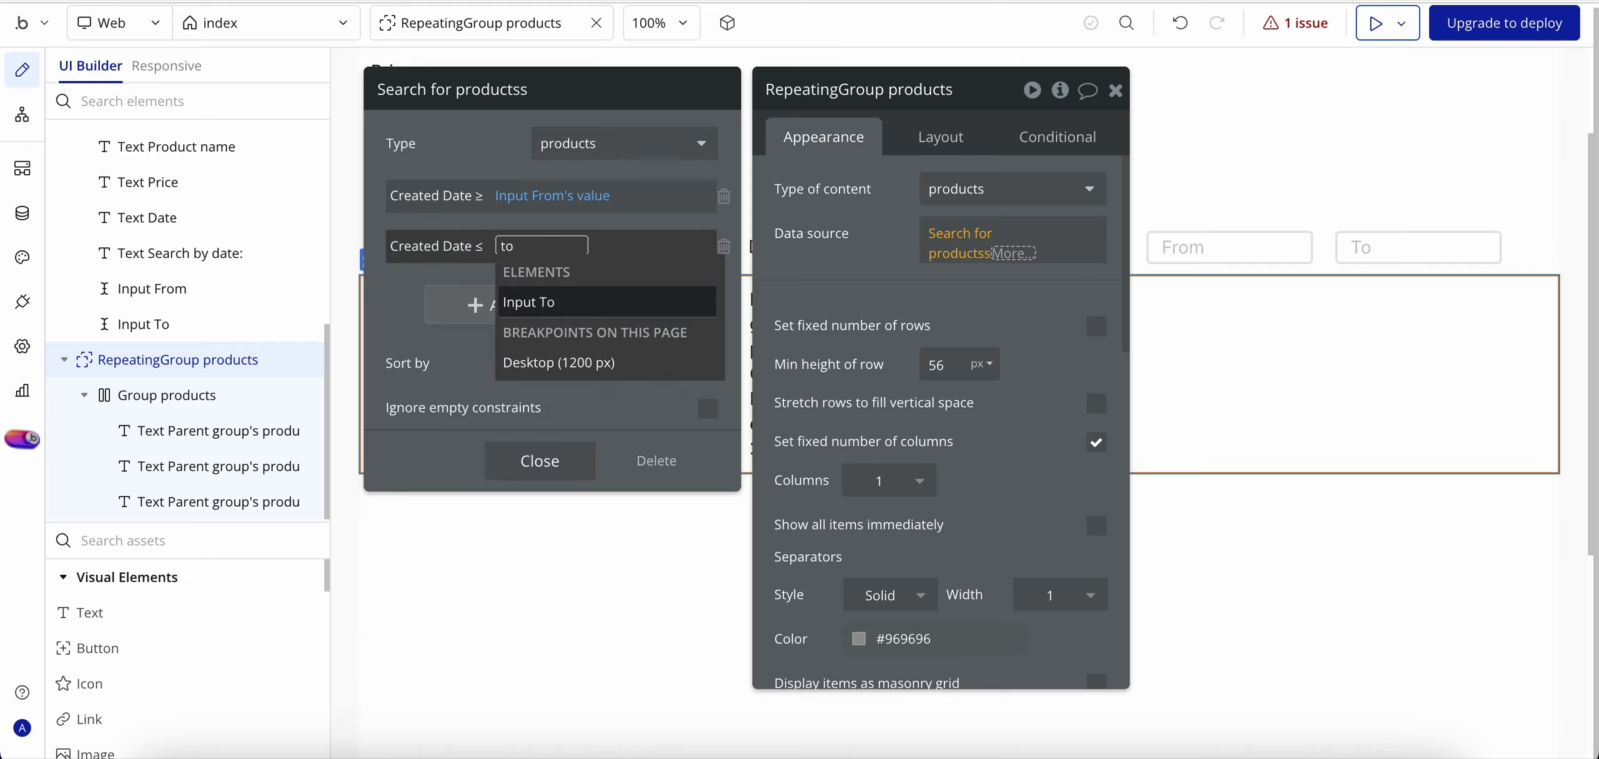
left_click(563, 309)
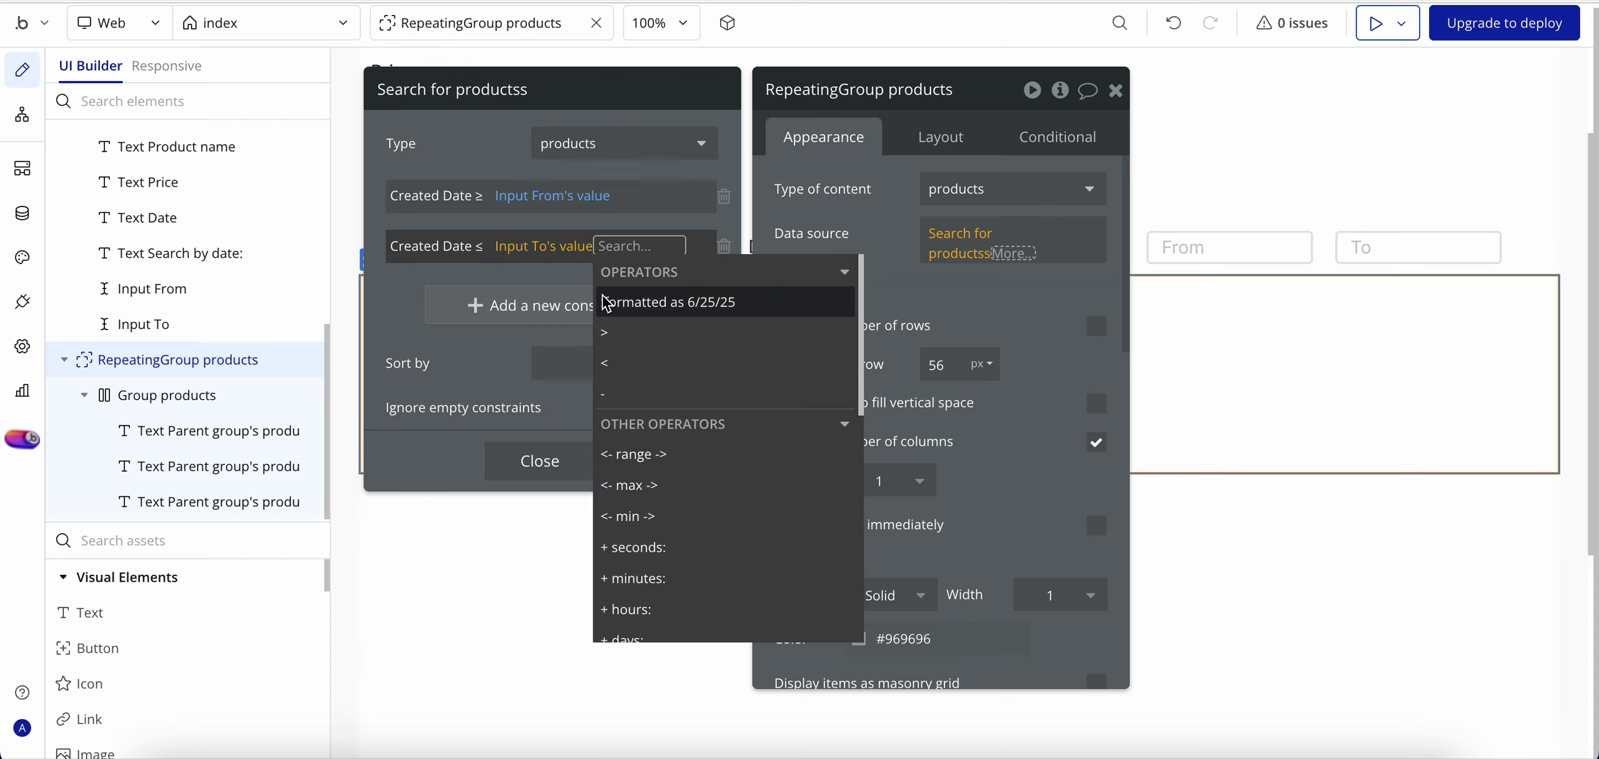
Step: Extend the Input To's value expression to change hours to 23 and change minutes to 59
scroll(643, 468, "down", 1)
scroll(644, 468, "down", 5)
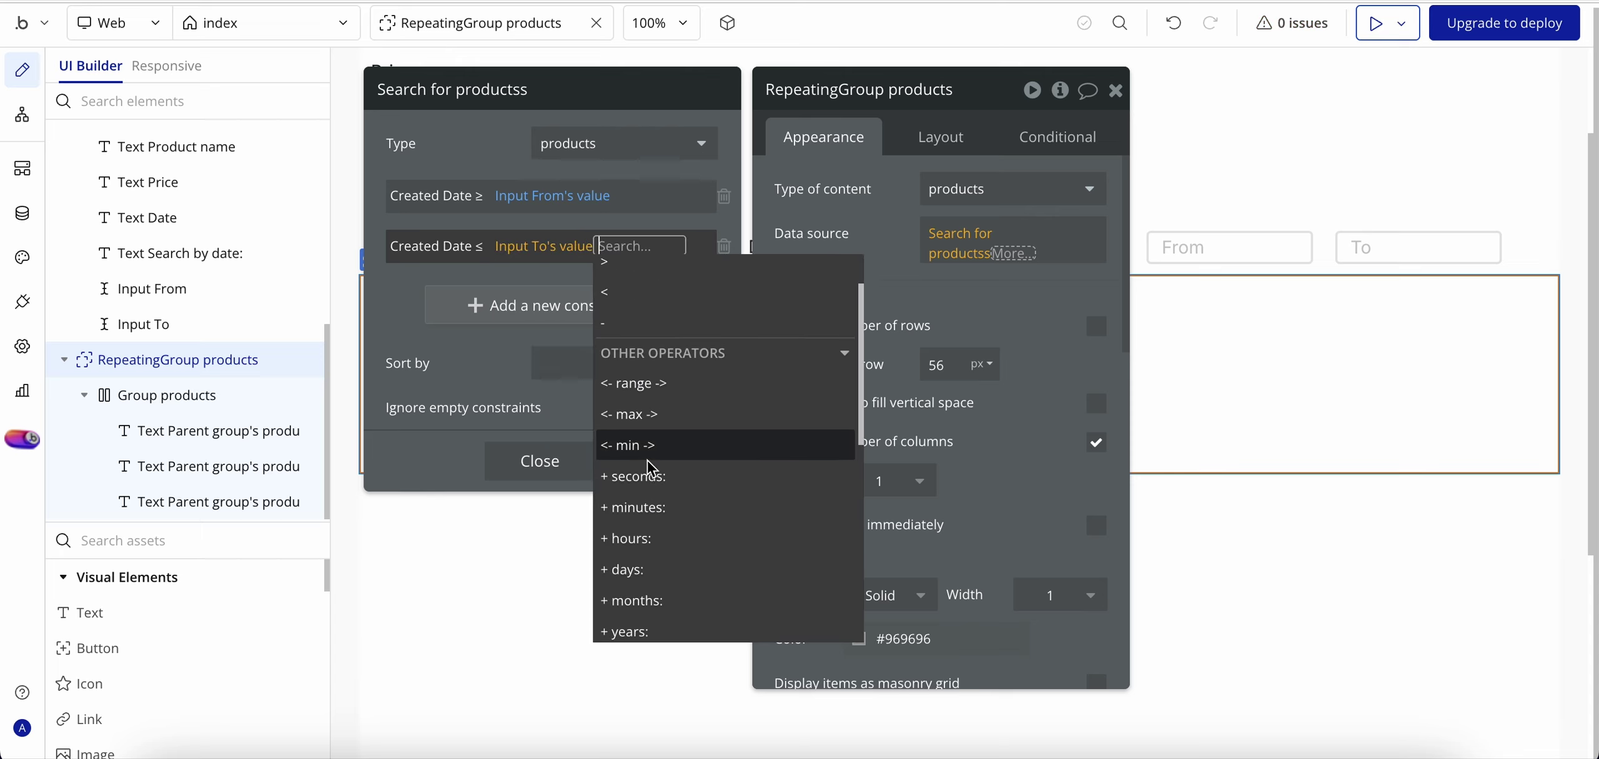
scroll(662, 450, "down", 3)
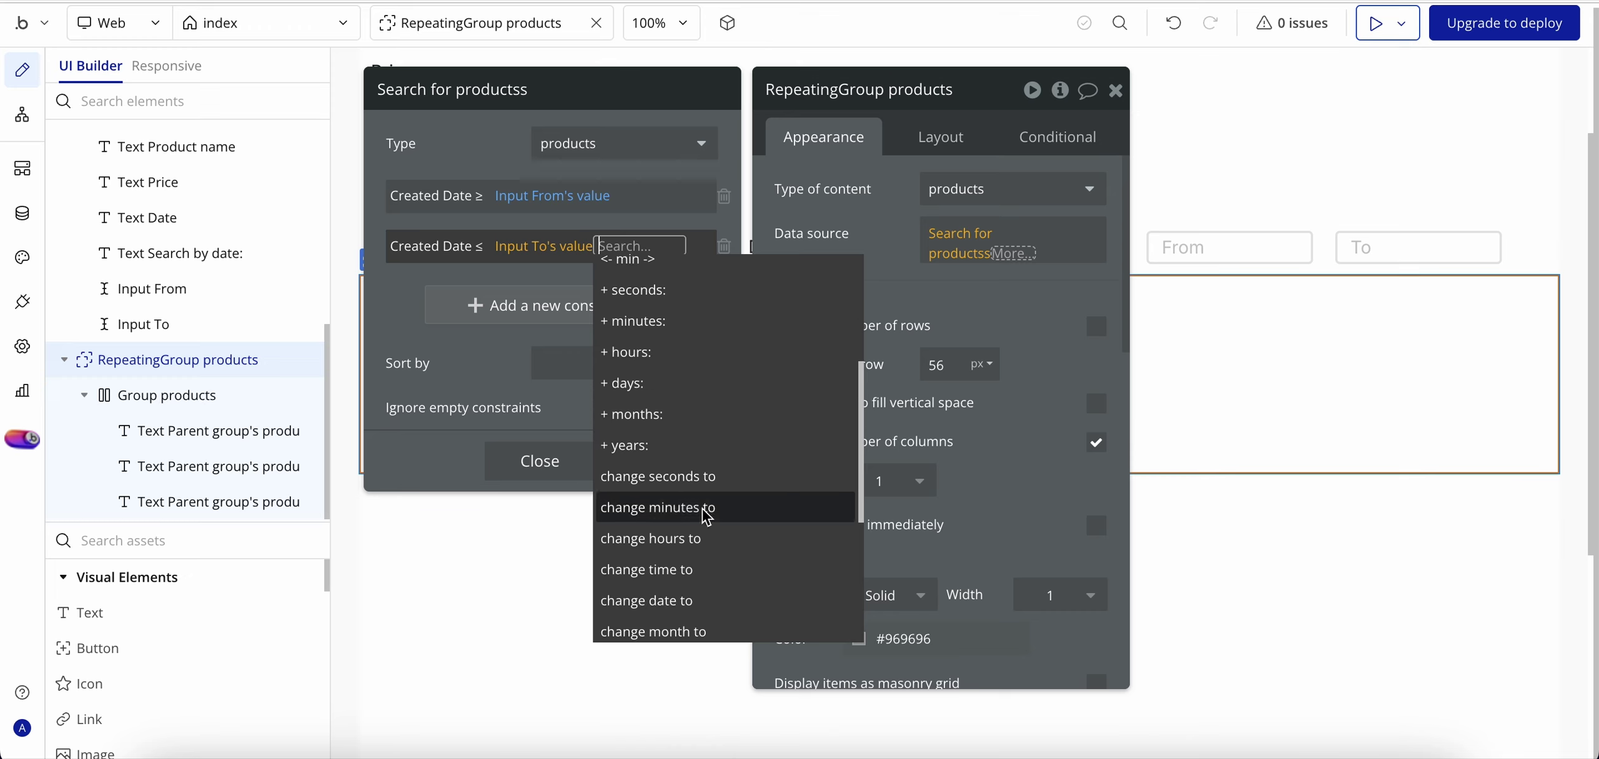
left_click(664, 540)
type("23 ")
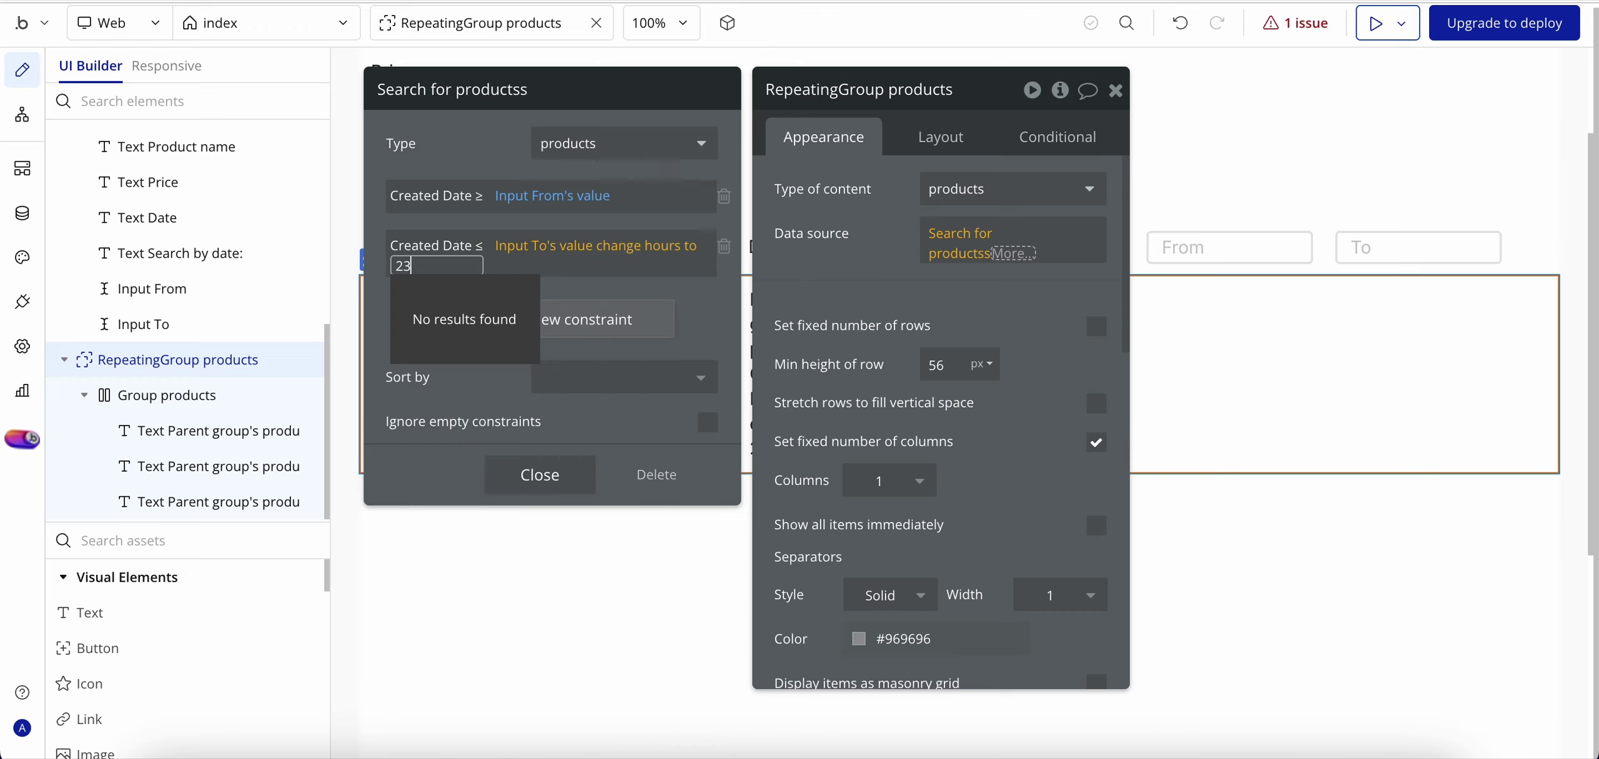
type("chan")
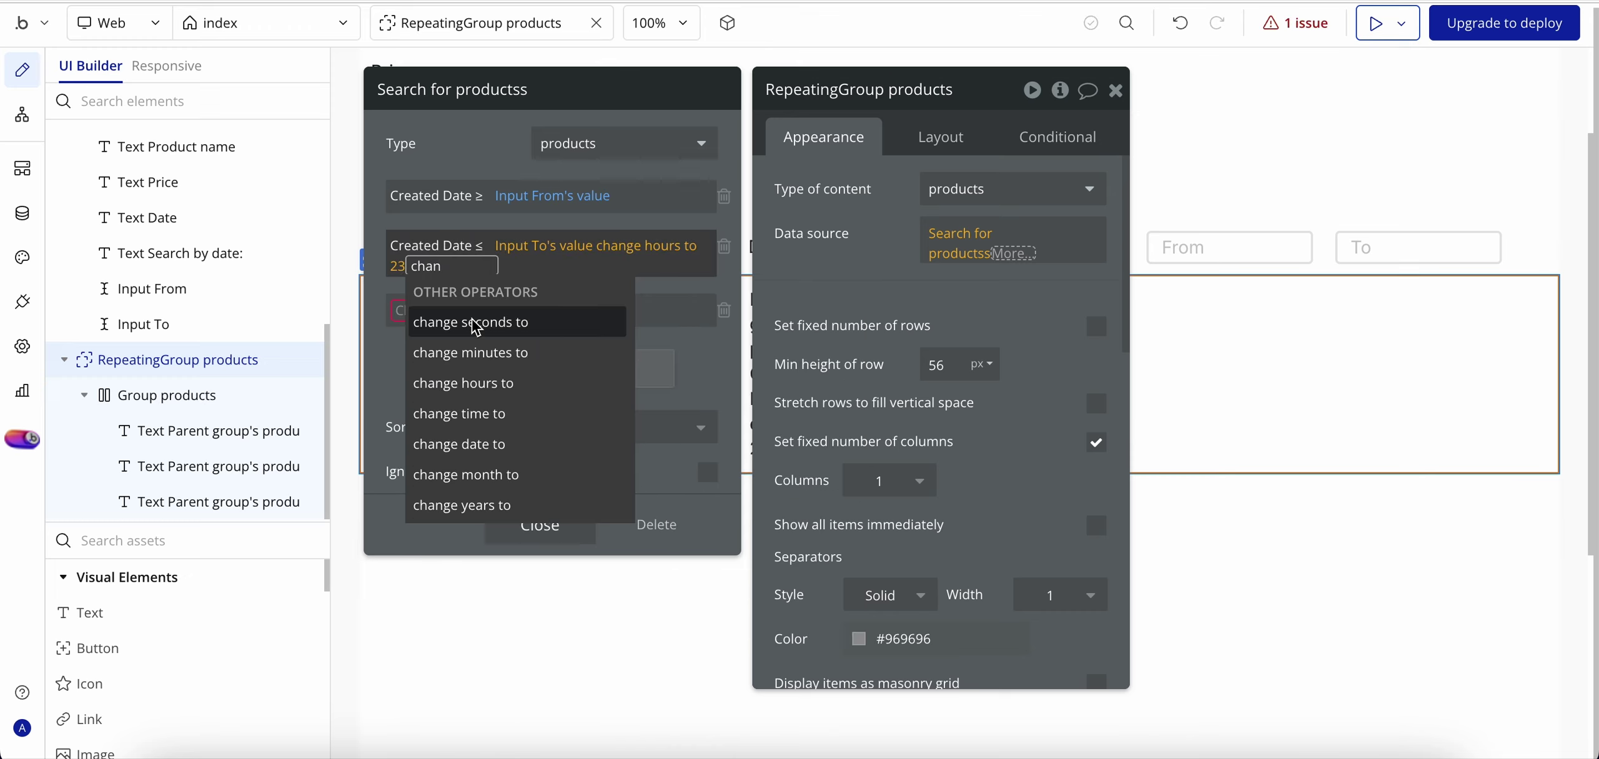
left_click(511, 354)
type("59")
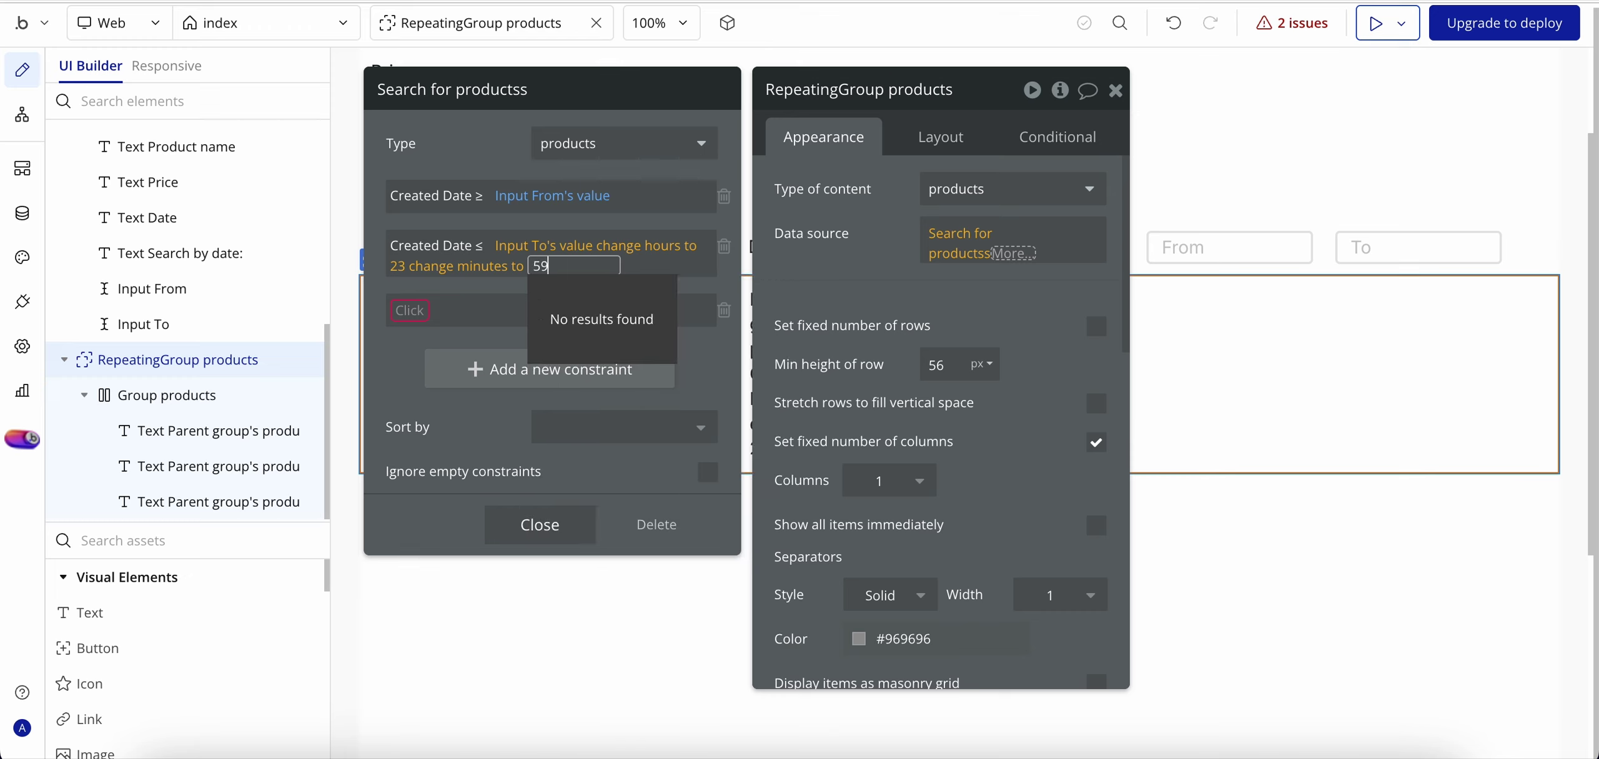
key("Return")
Step: Extend the second constraint's end date expression to change seconds to 59
type("ch")
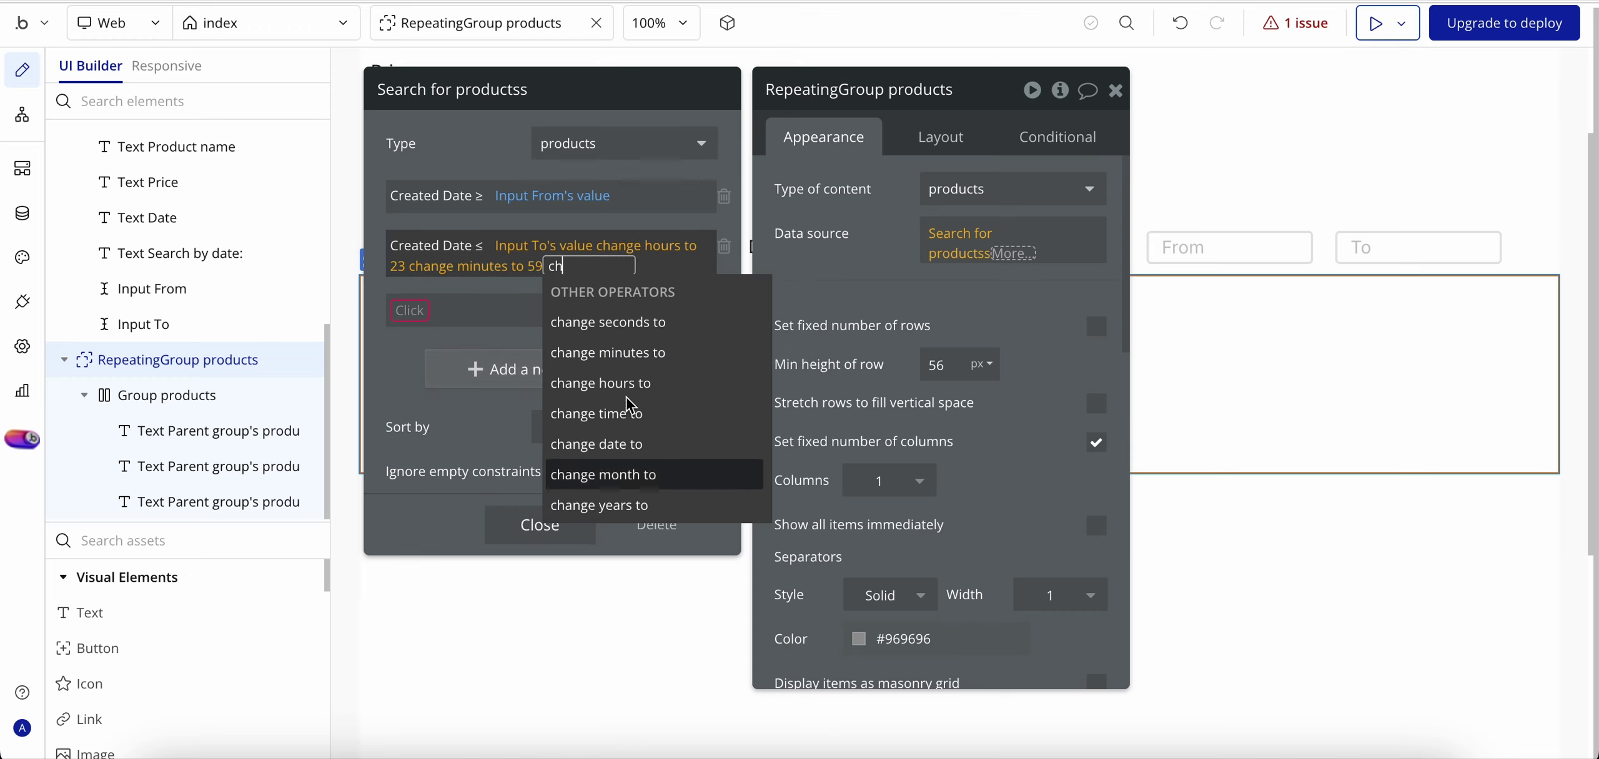
left_click(632, 326)
type("59")
key("Return")
left_click(384, 314)
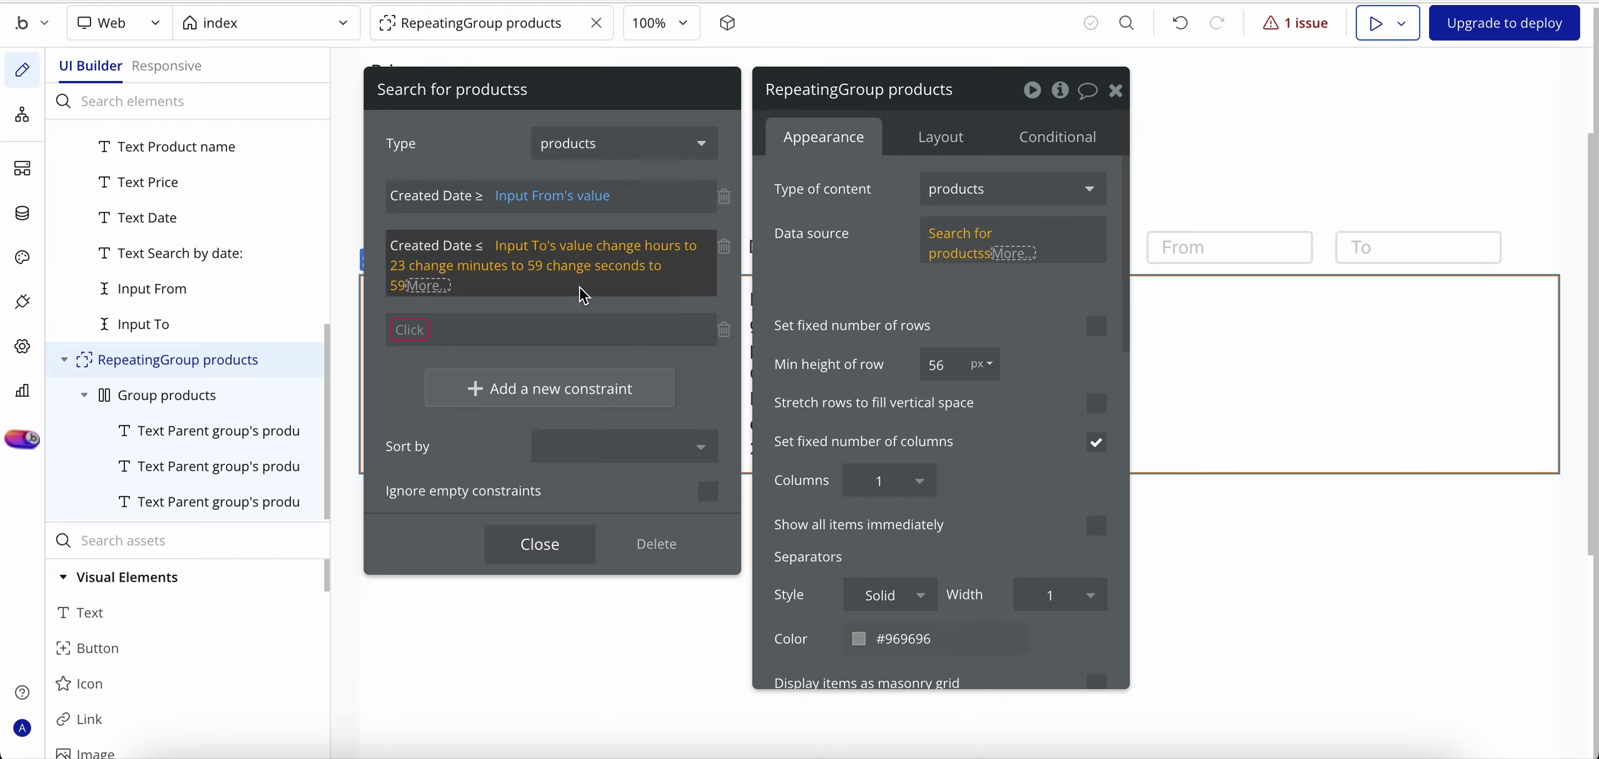
Step: Close the repeating group's properties and review the settings of the From and To inputs
left_click(1115, 90)
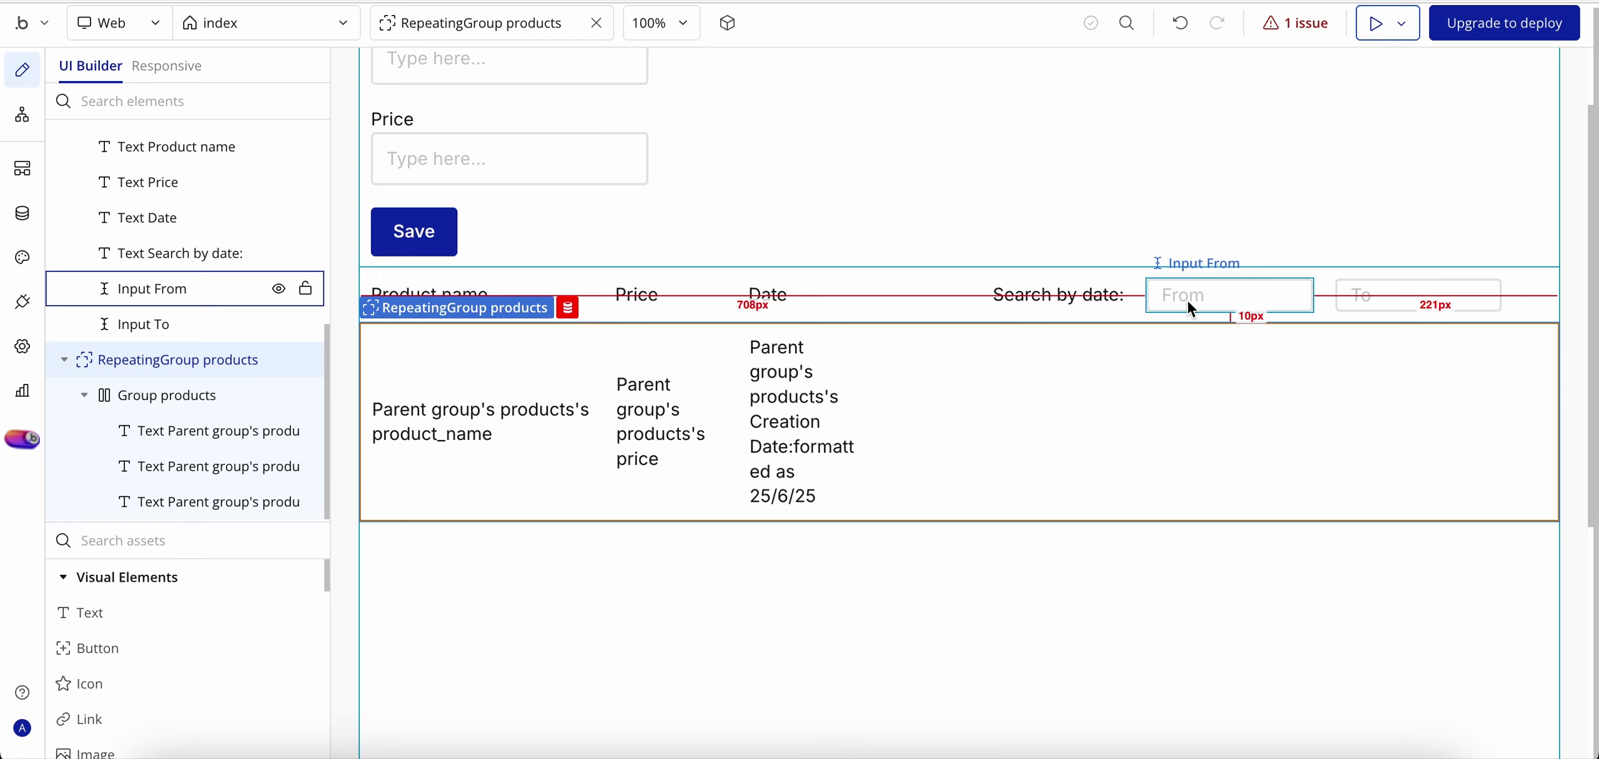
double_click(1207, 299)
left_click(1380, 296)
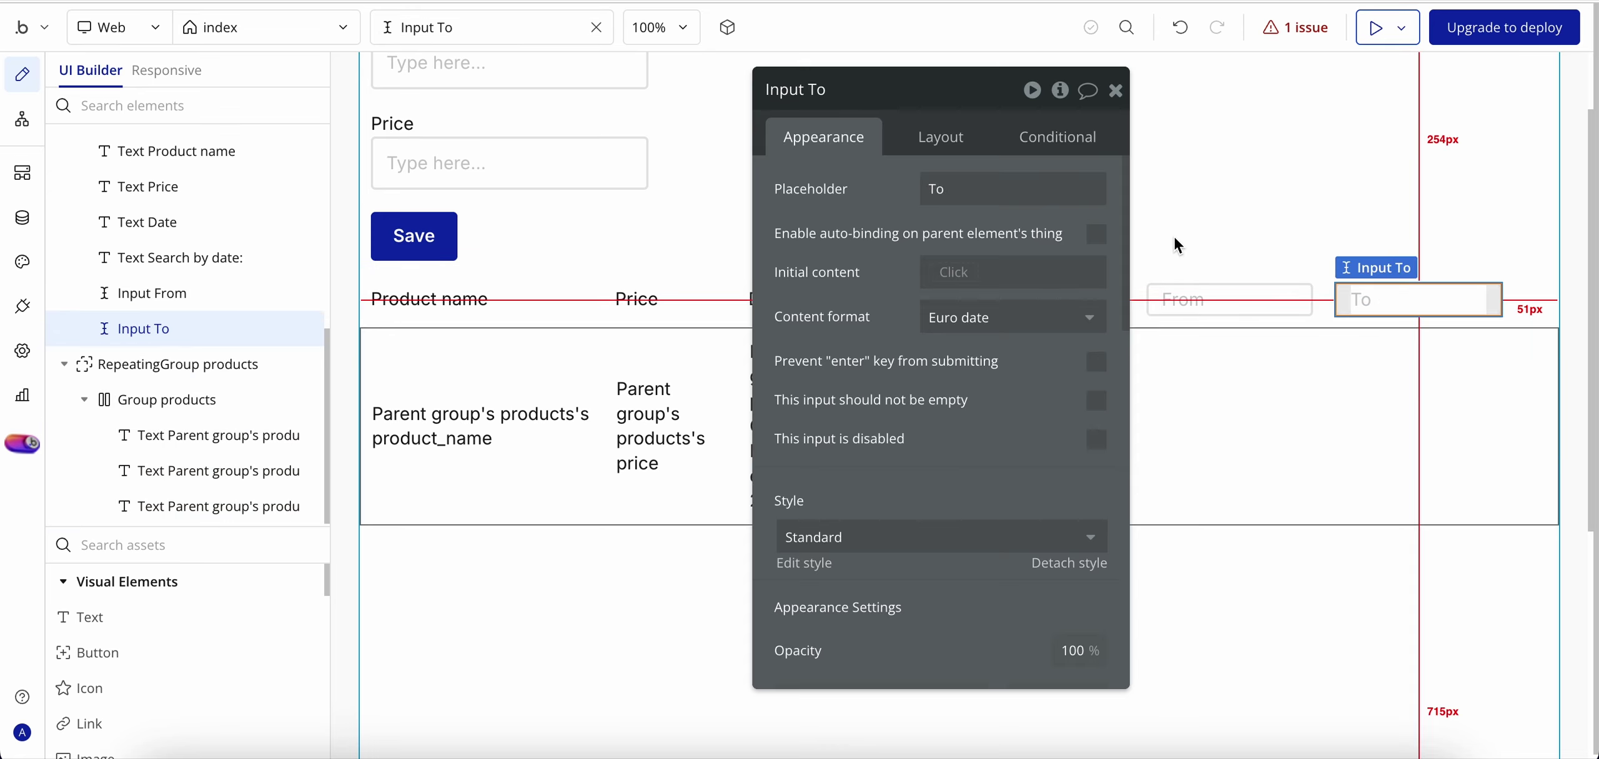
left_click(1117, 92)
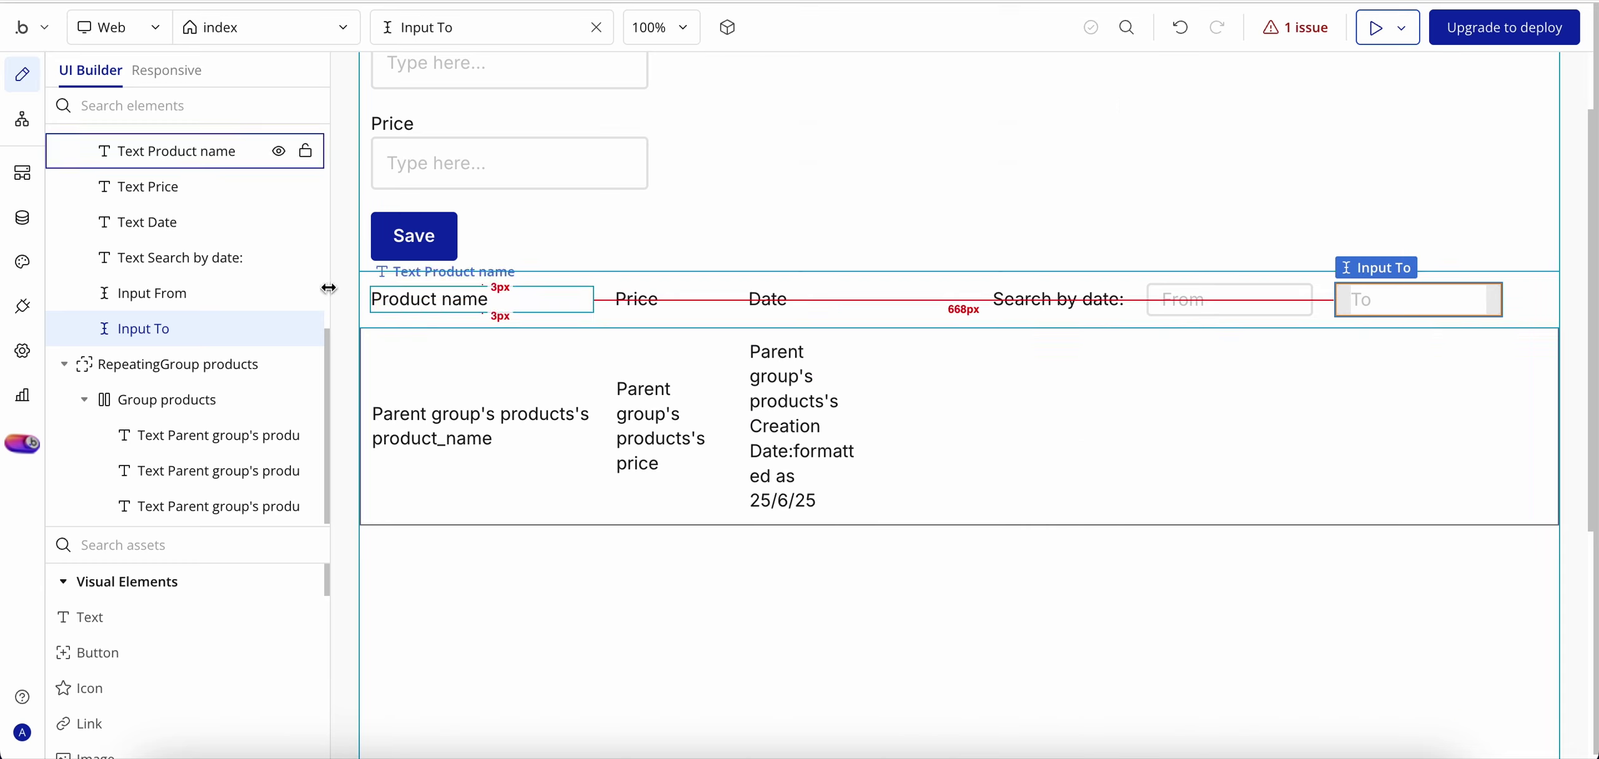
Step: Turn on Ignore empty constraints in the product search of the products repeating group, and close its properties
left_click(215, 368)
left_click(967, 240)
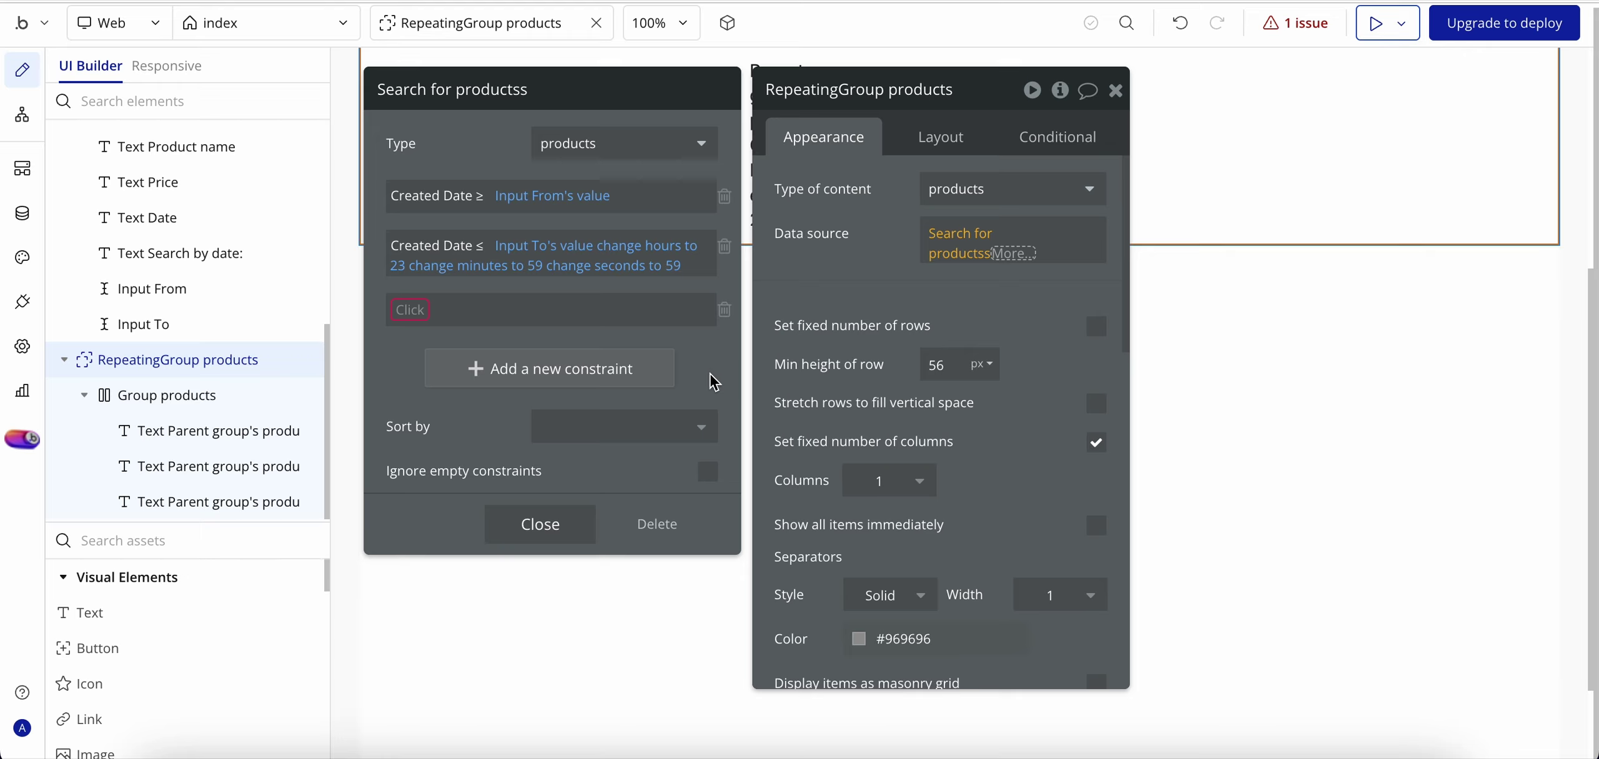
left_click(710, 475)
left_click(1114, 92)
scroll(1180, 231, "up", 4)
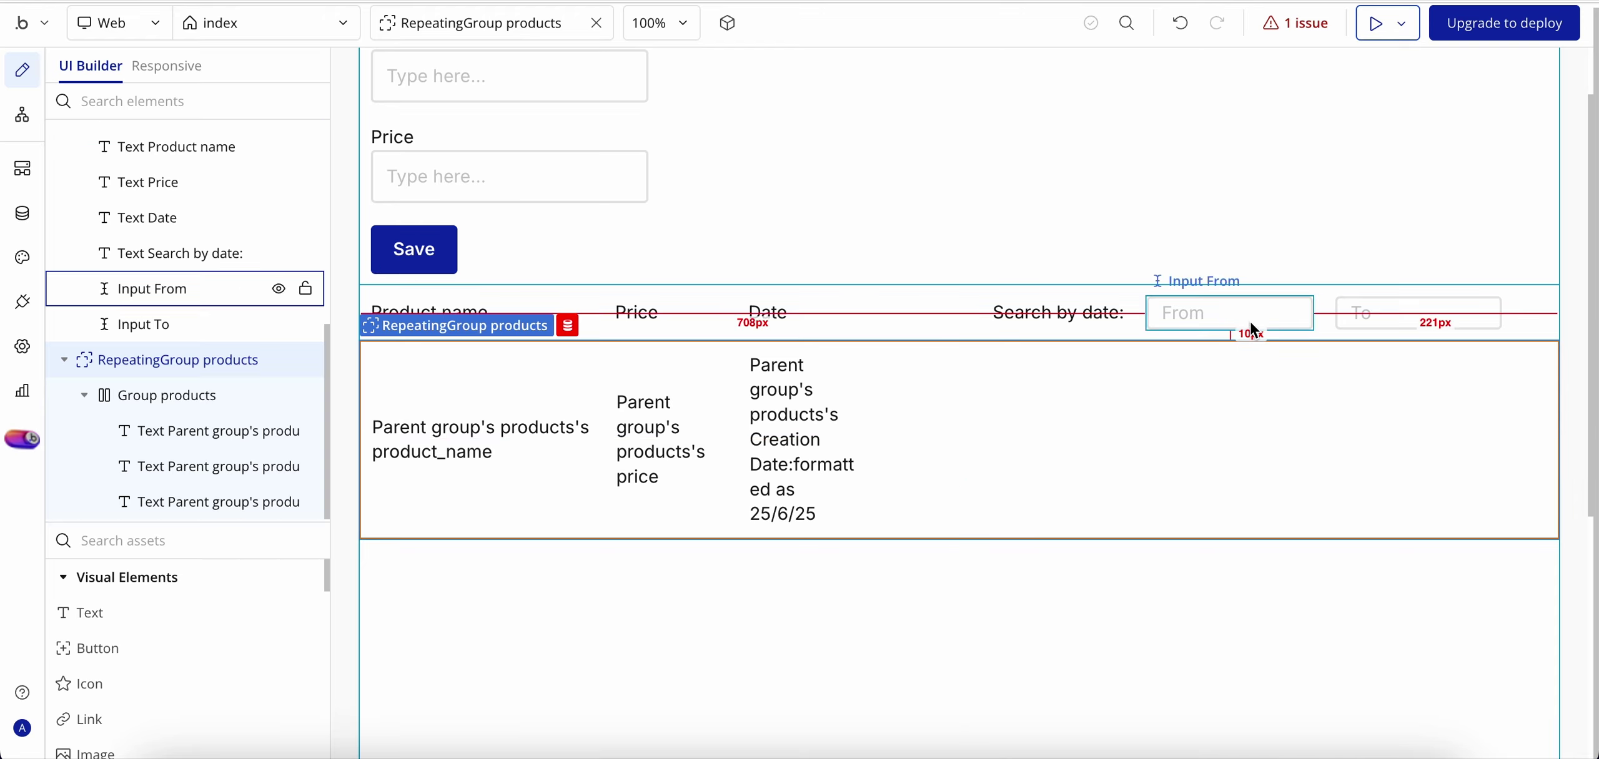
Step: Launch a preview of the index page to test the date search
double_click(1230, 156)
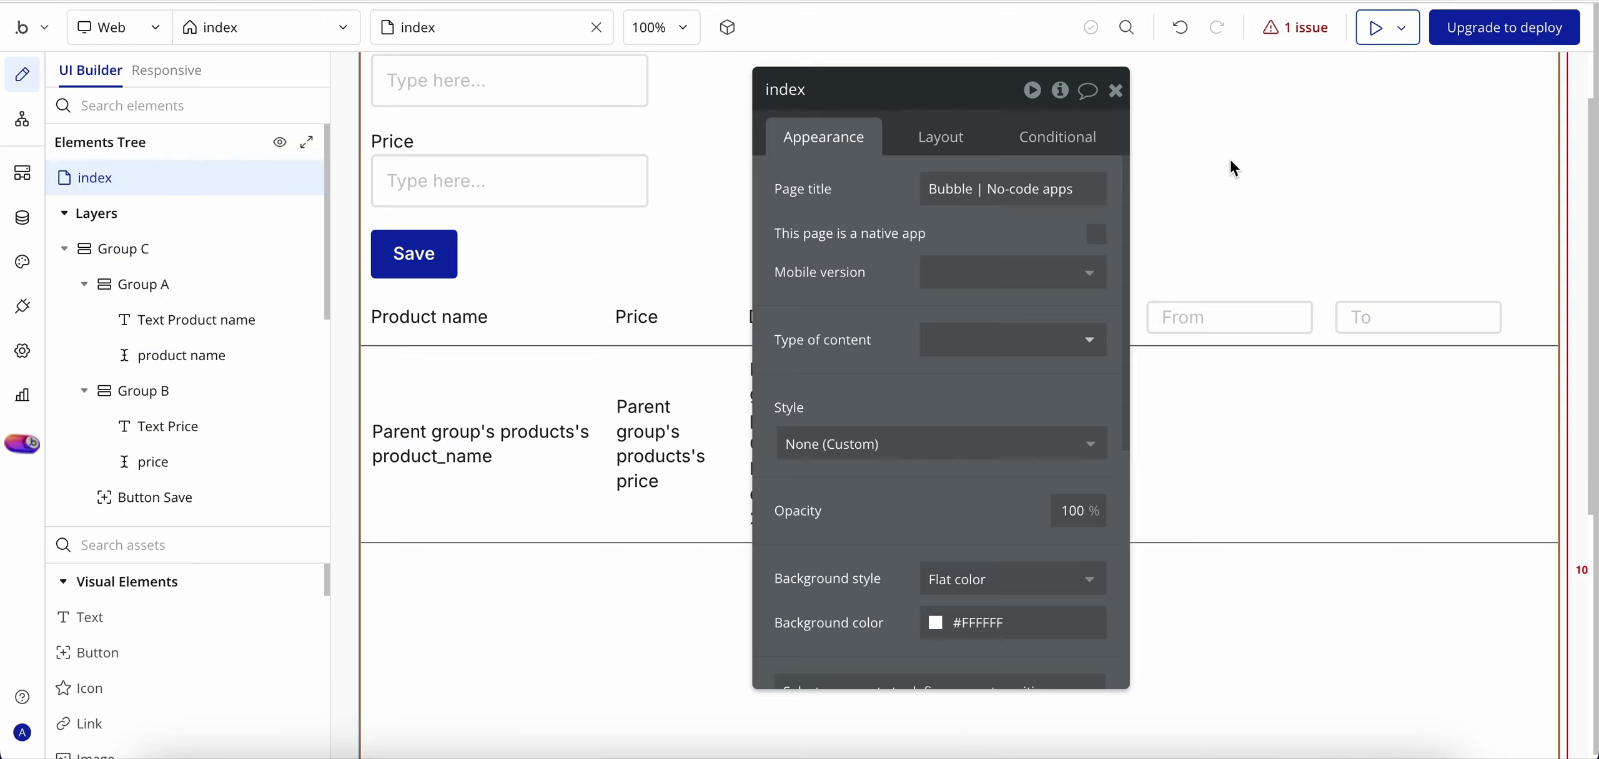
left_click(1128, 90)
left_click(1380, 32)
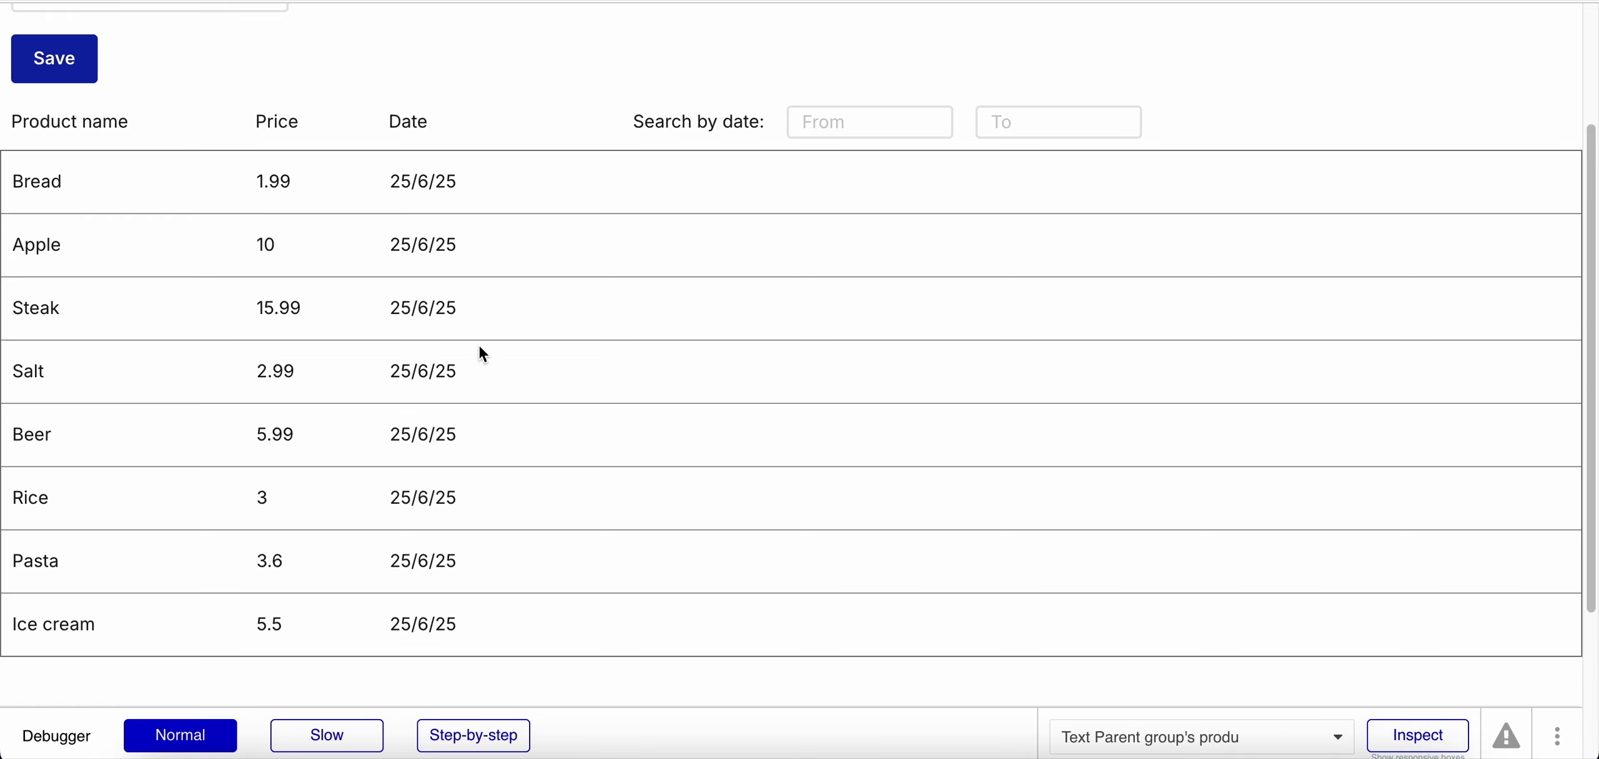